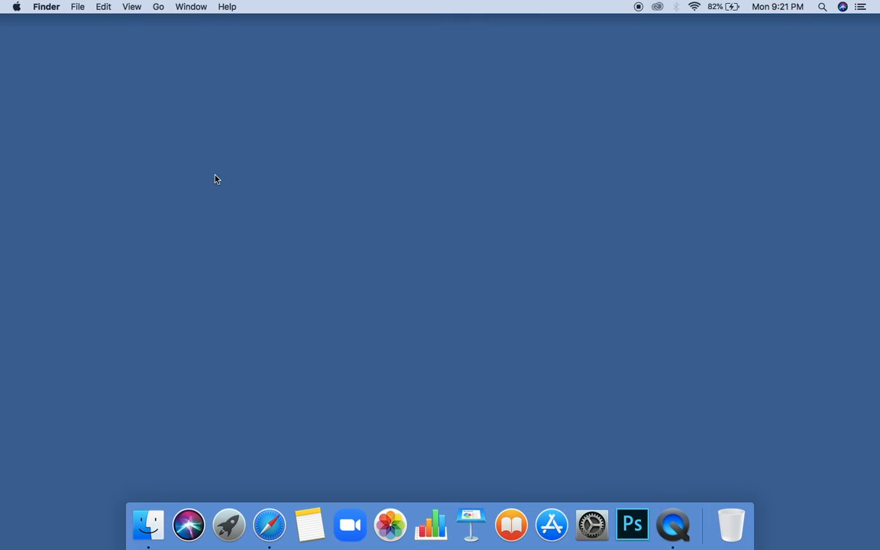
# Open the Apple menu from the Finder menu bar.
pyautogui.click(18, 6)
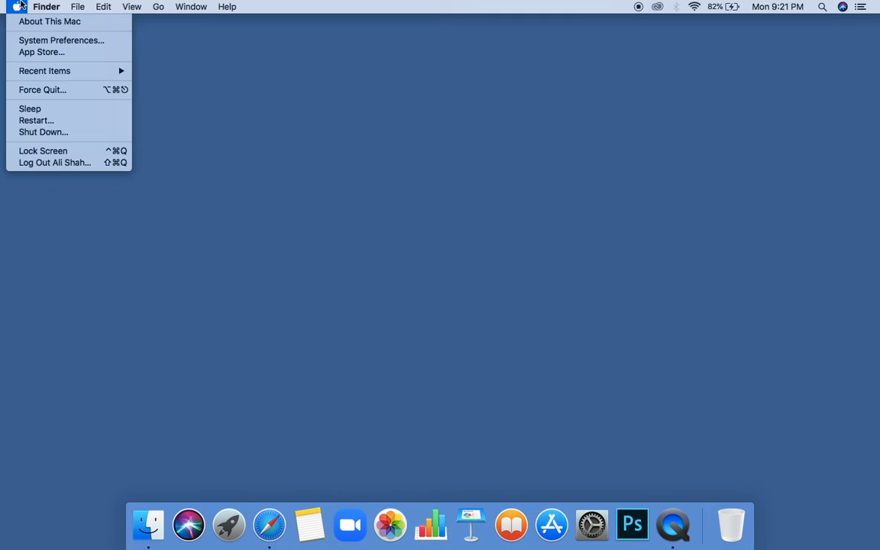
# Show About This Mac, highlight the MacBook Air (13-inch, Mid 2013) model line, then close the window.
pyautogui.click(23, 20)
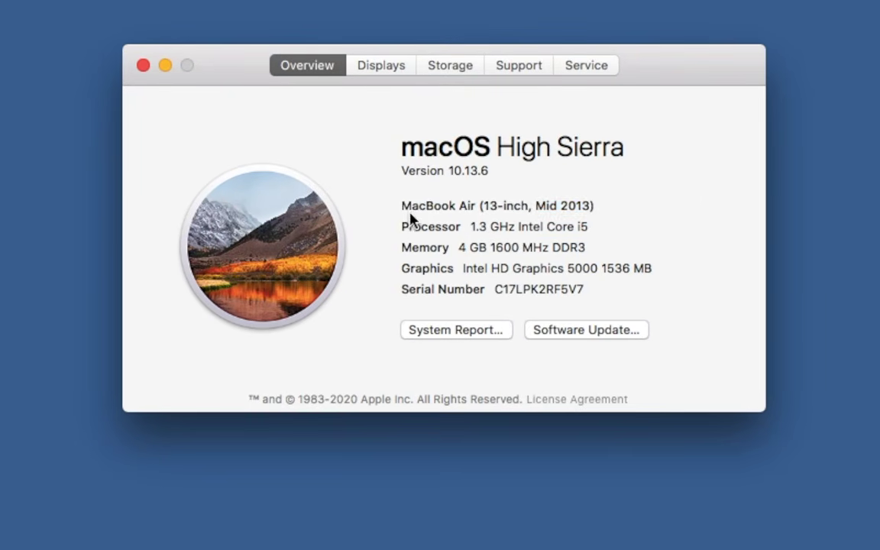
pyautogui.moveTo(403, 206); pyautogui.dragTo(594, 207)
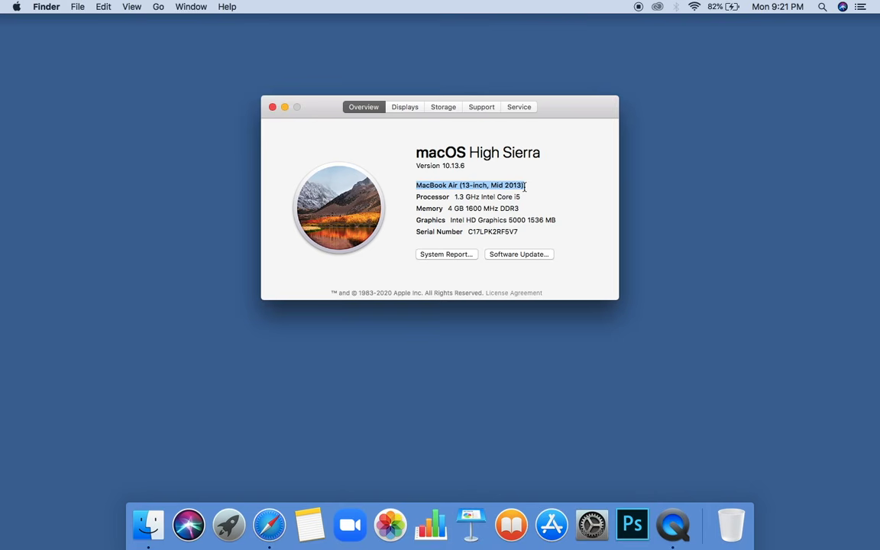
pyautogui.click(272, 107)
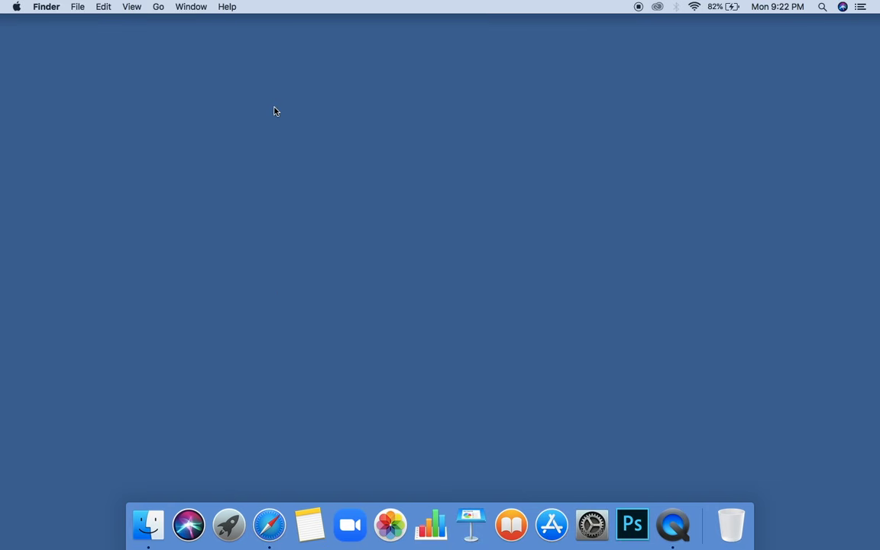
# In Safari, download OpenCore-Patcher.pkg from the GitHub 2.4.0 release assets.
pyautogui.click(269, 527)
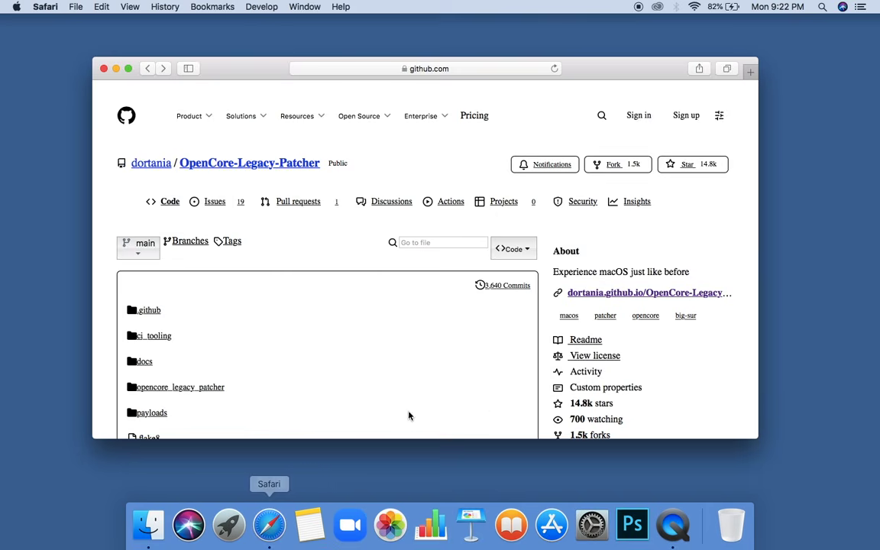
pyautogui.scroll(-5, 484, 408)
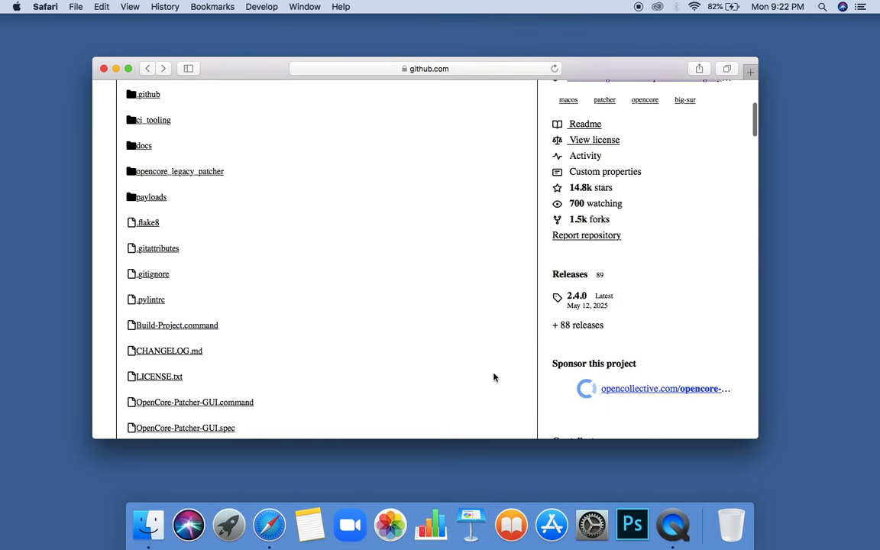
pyautogui.click(578, 299)
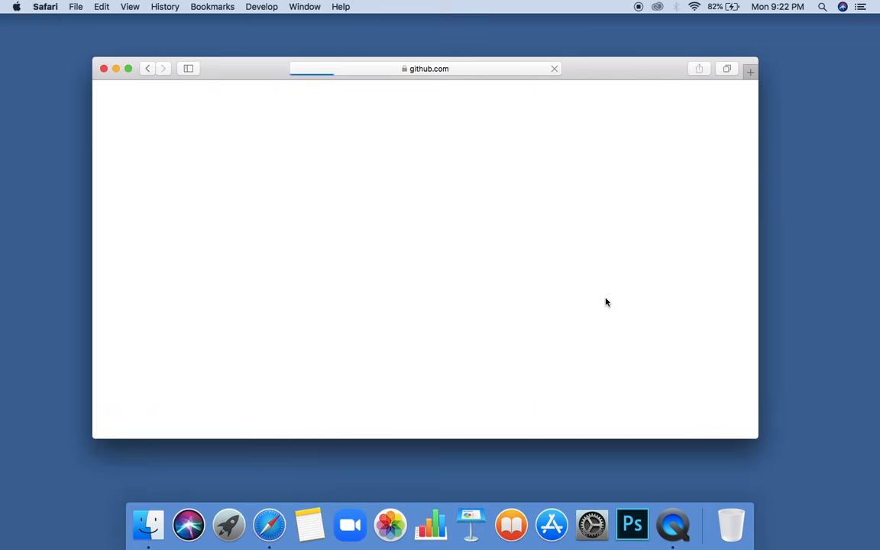
pyautogui.scroll(-10, 606, 302)
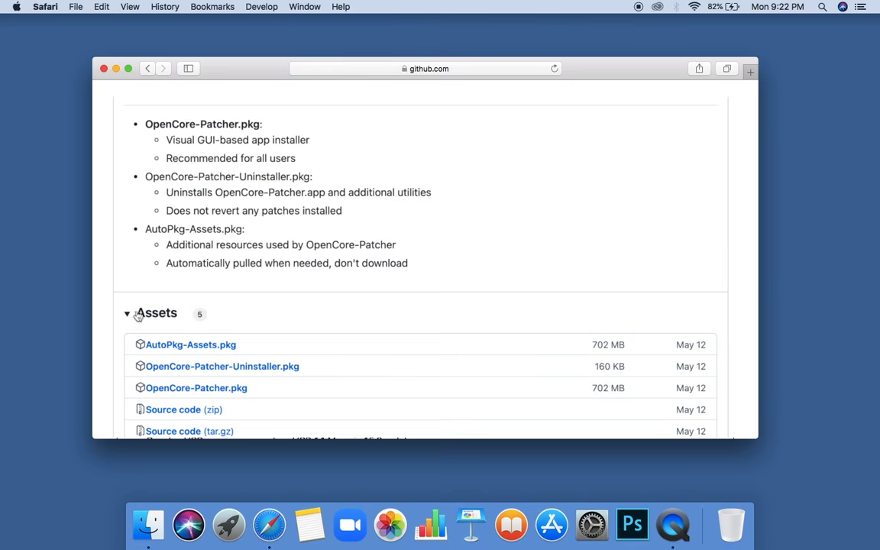
pyautogui.click(202, 390)
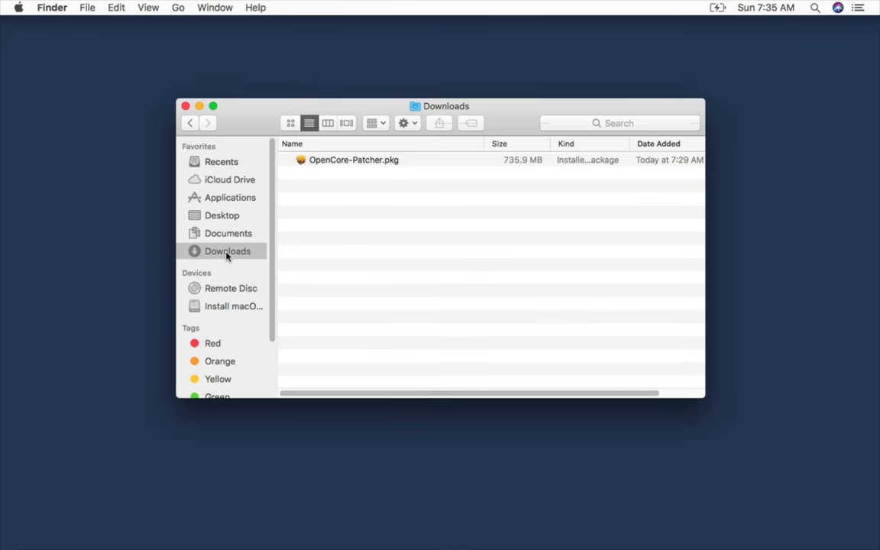
# Install OpenCore-Patcher.pkg using the account password, then keep the package when finished.
pyautogui.doubleClick(353, 167)
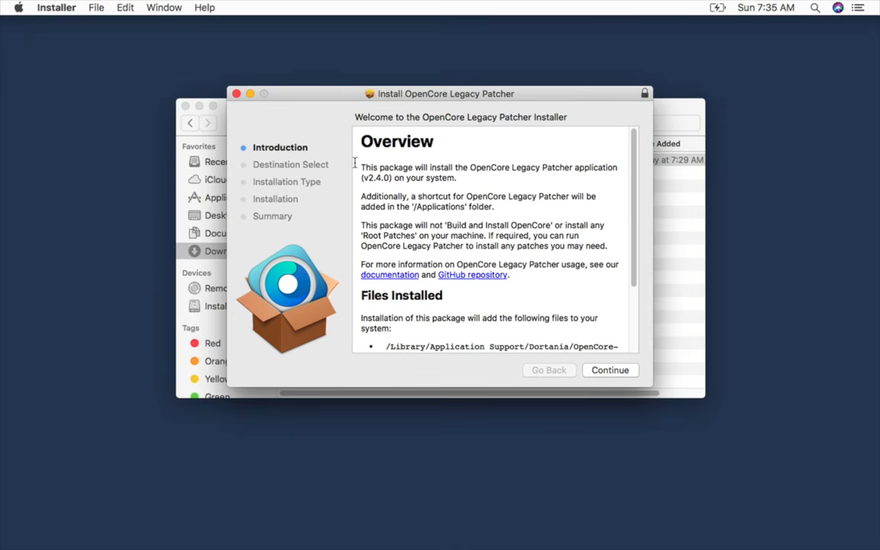
pyautogui.click(186, 106)
pyautogui.click(608, 372)
pyautogui.click(607, 371)
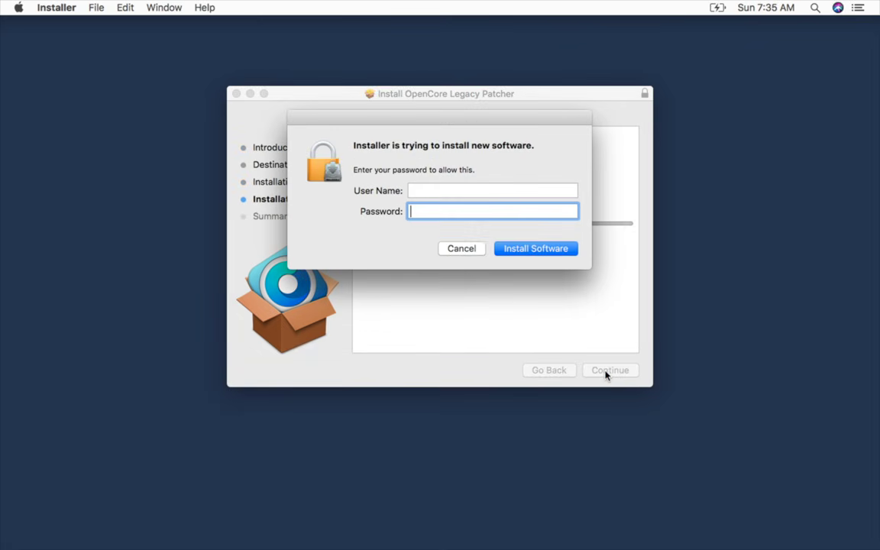
pyautogui.write('••••••')
pyautogui.press('Return')
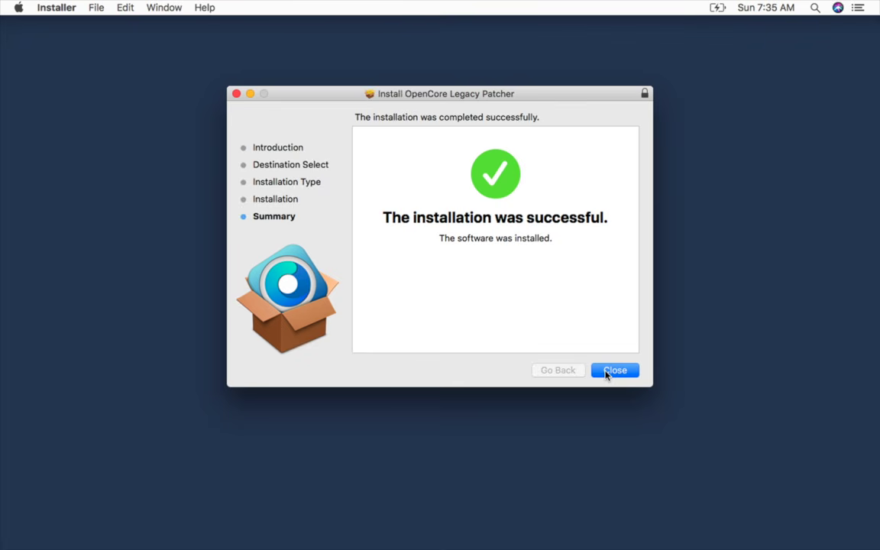
pyautogui.click(608, 371)
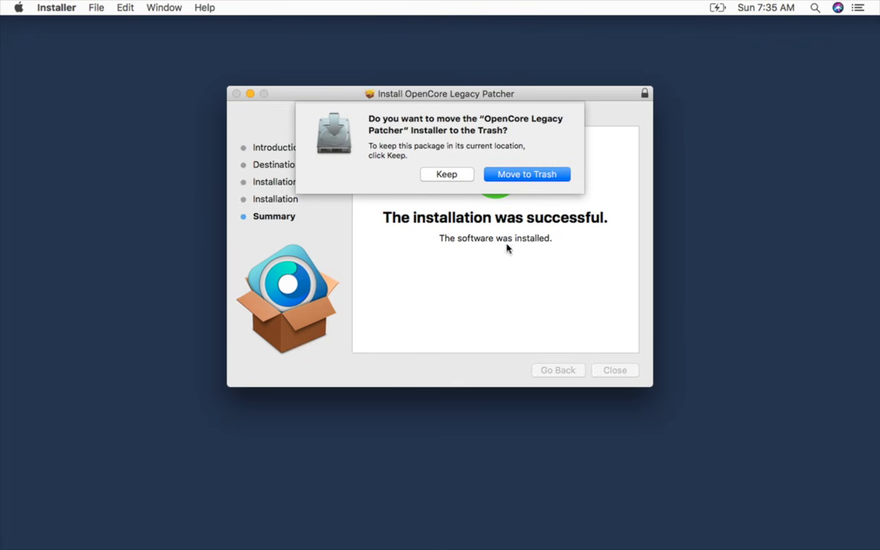
pyautogui.click(451, 176)
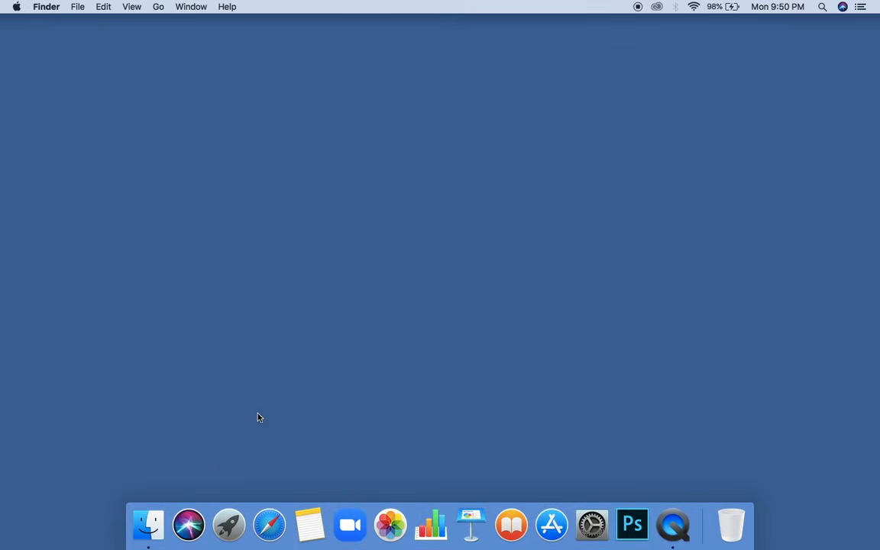
# Launch OpenCore-Patcher from Launchpad and move its window up slightly.
pyautogui.click(224, 527)
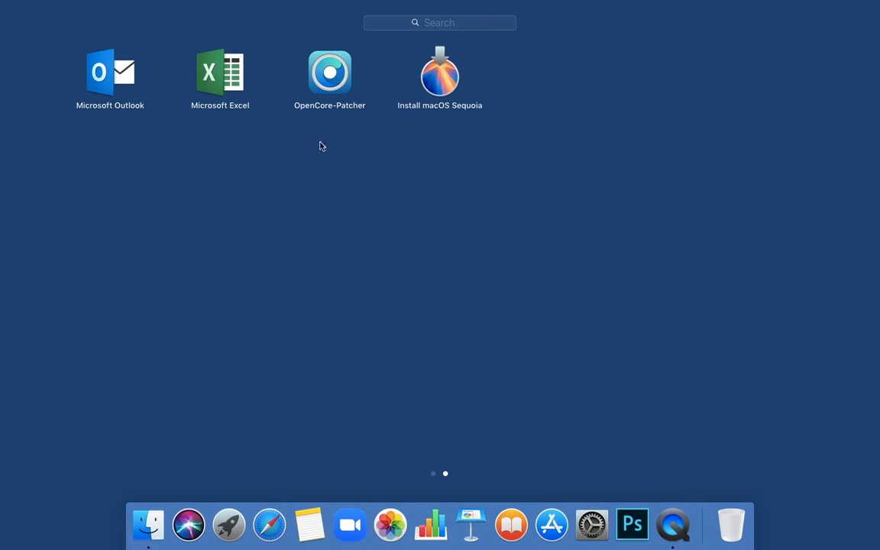
pyautogui.click(335, 86)
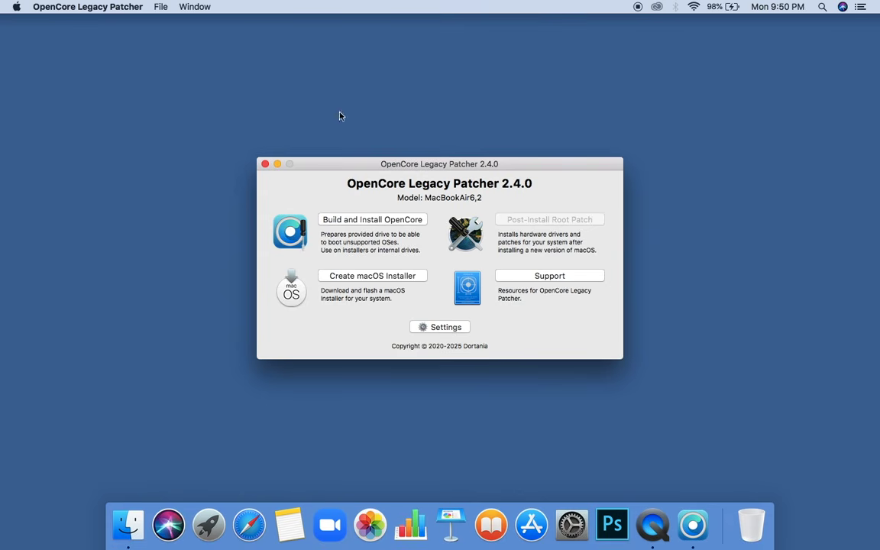
pyautogui.moveTo(356, 157); pyautogui.dragTo(353, 123)
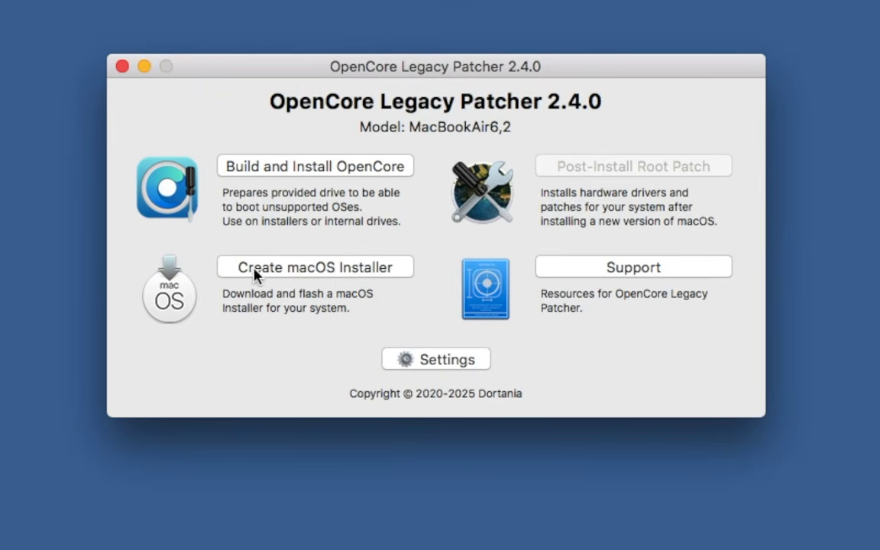
# Browse the downloadable macOS installers, including Sequoia 15.5, then go back to the main menu.
pyautogui.click(338, 269)
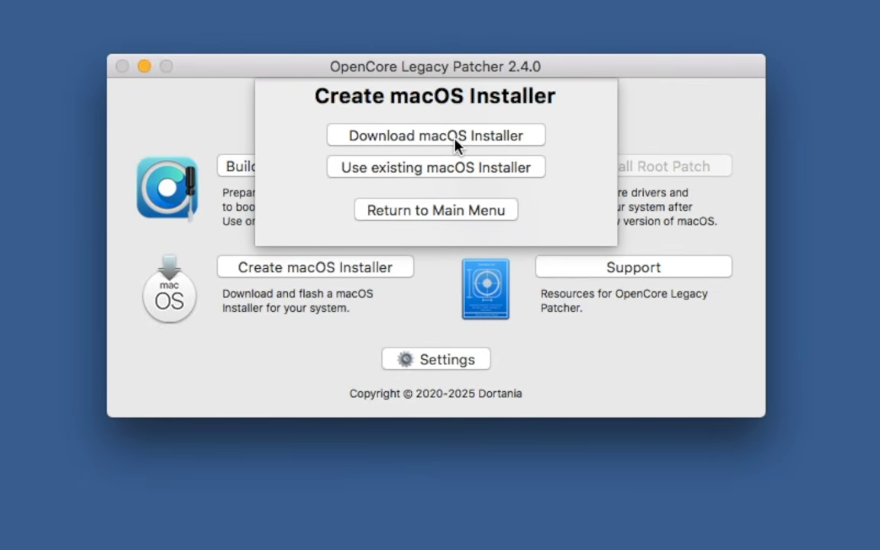
pyautogui.click(455, 137)
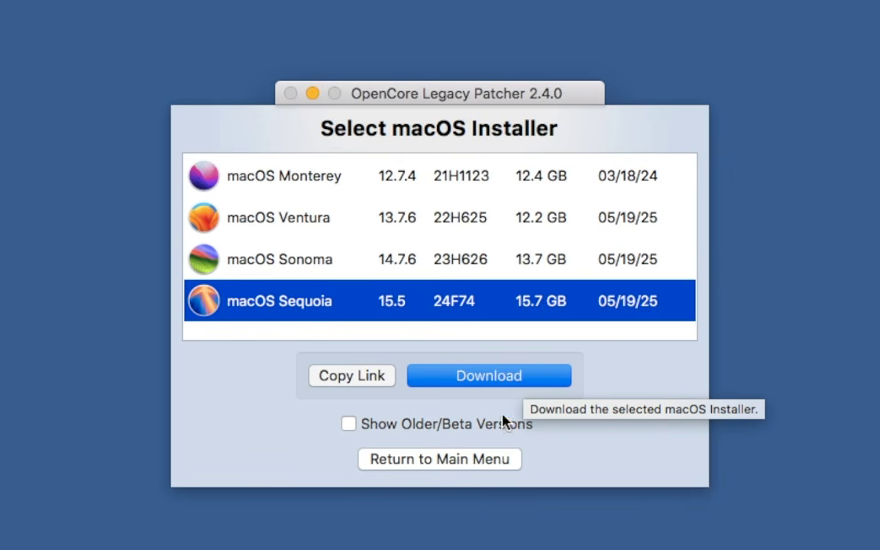
pyautogui.click(472, 463)
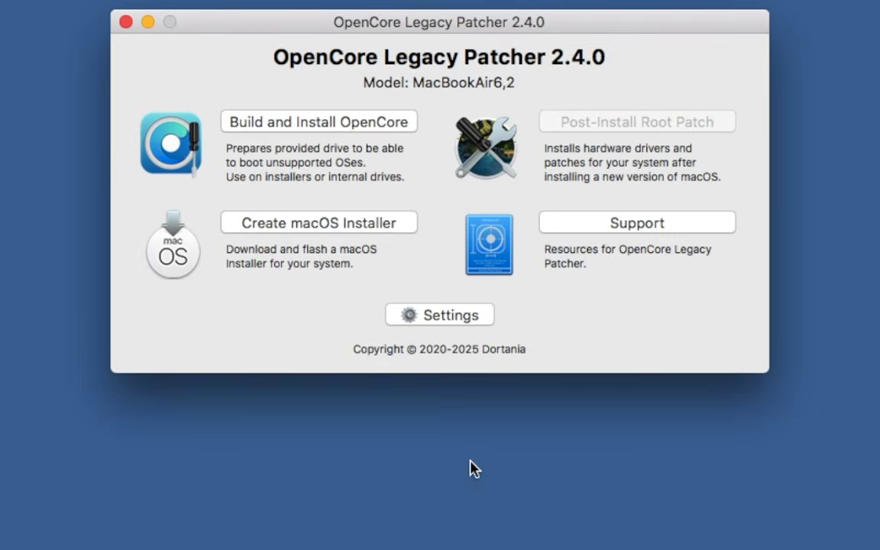
# Choose the existing macOS Sequoia 15.0.1 installer on this Mac for the USB installer.
pyautogui.click(315, 223)
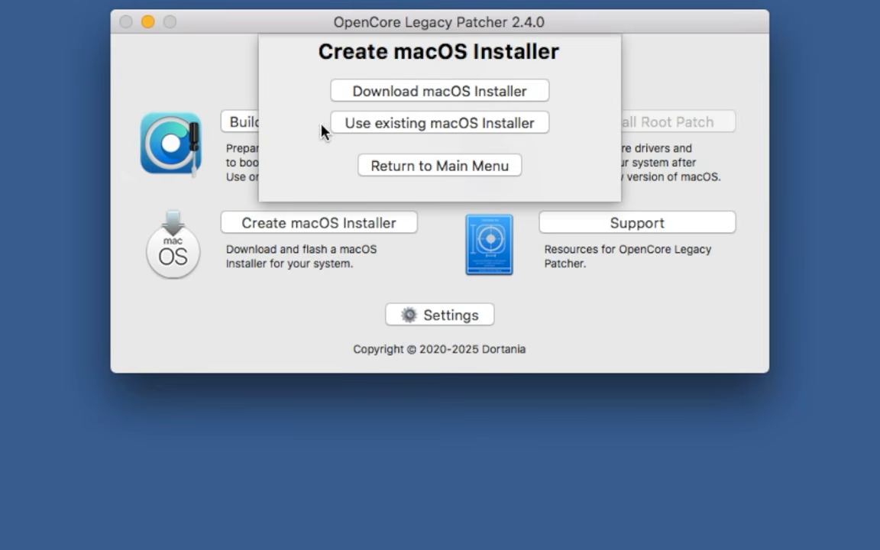
pyautogui.click(428, 124)
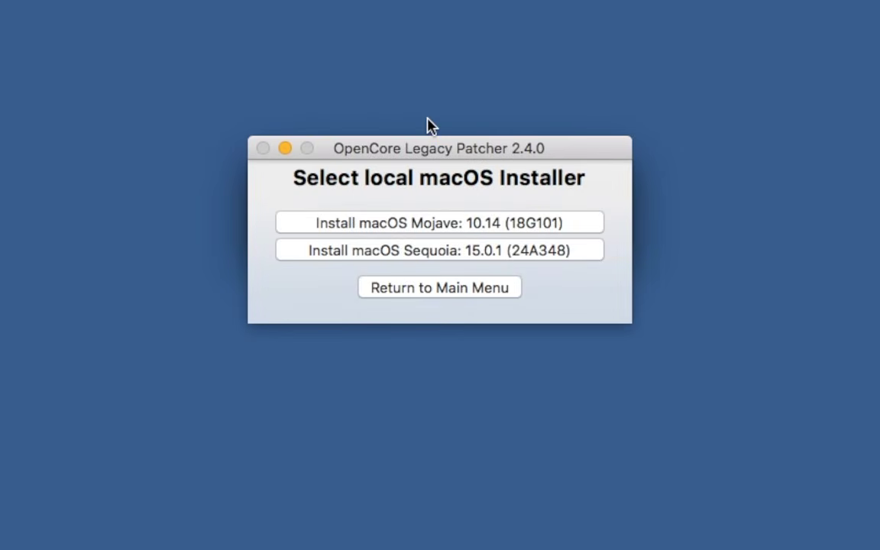
pyautogui.moveTo(428, 149); pyautogui.dragTo(426, 63)
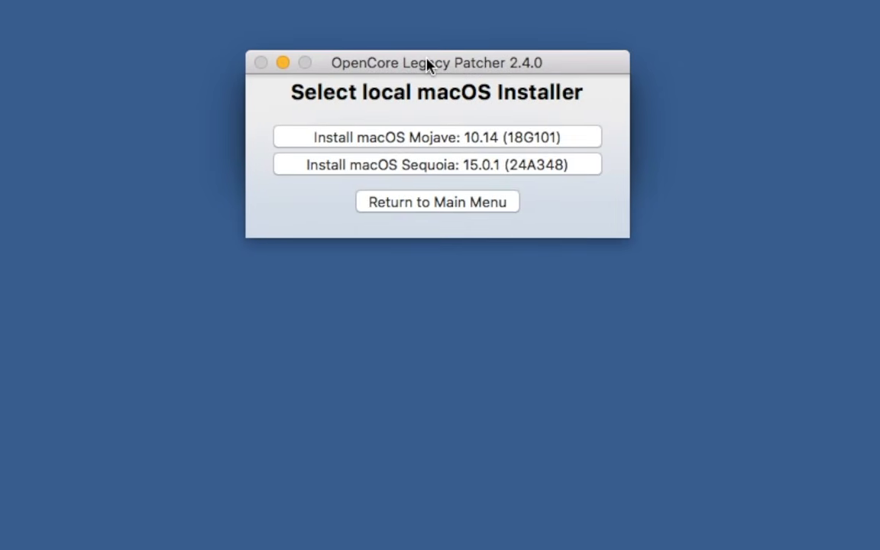
pyautogui.click(435, 170)
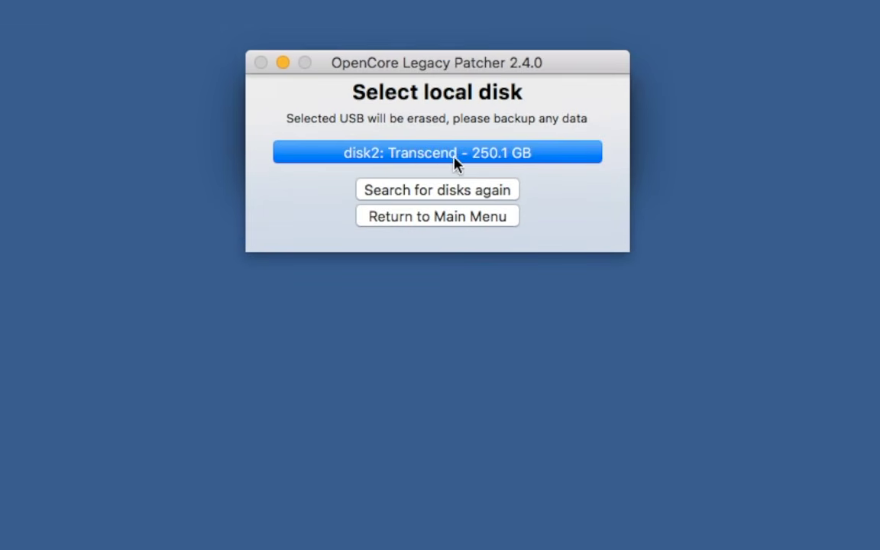
# Pick the 250.1 GB Transcend disk2 and confirm erasing it to start writing.
pyautogui.click(442, 152)
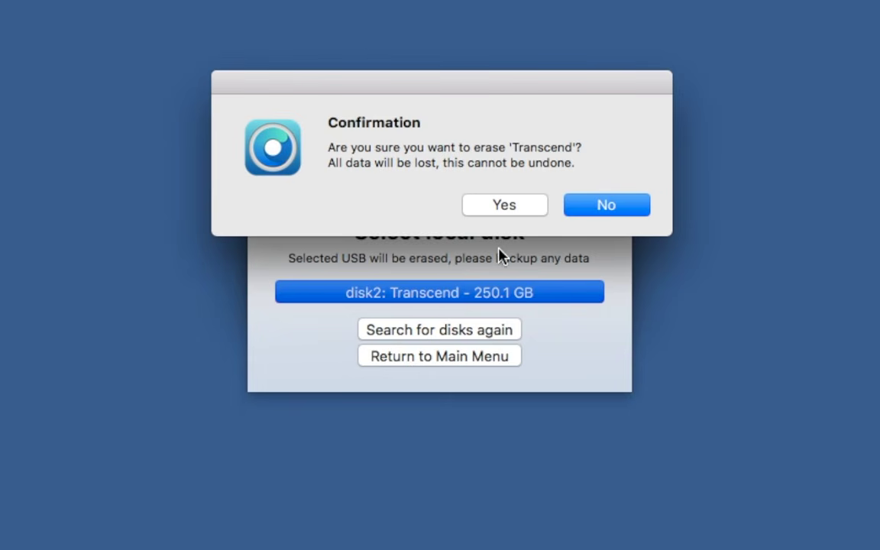
pyautogui.click(519, 208)
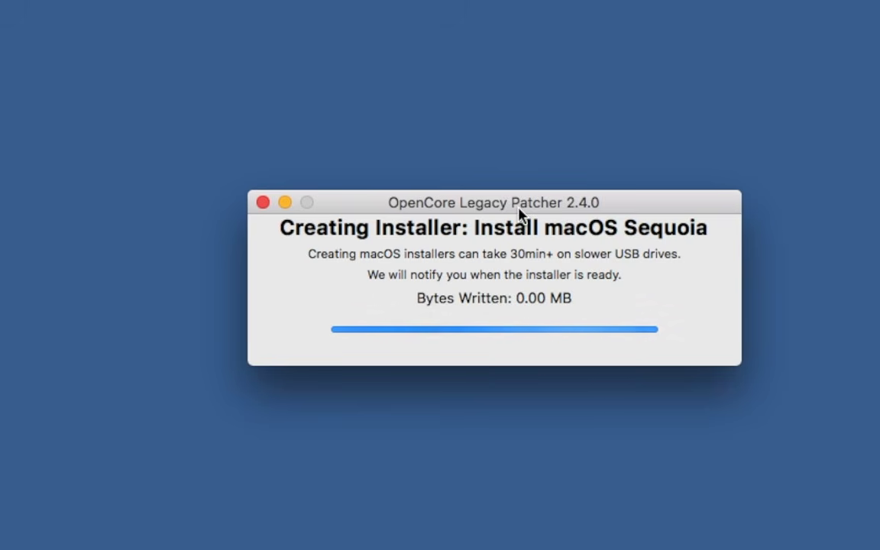
pyautogui.moveTo(519, 207); pyautogui.dragTo(472, 132)
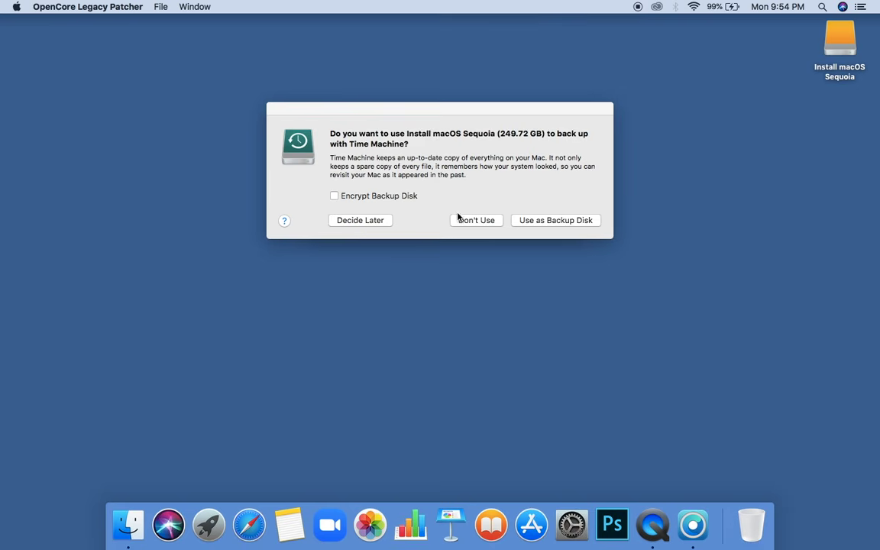
# Decline Time Machine for the installer disk and agree to install OpenCore to disk.
pyautogui.click(475, 220)
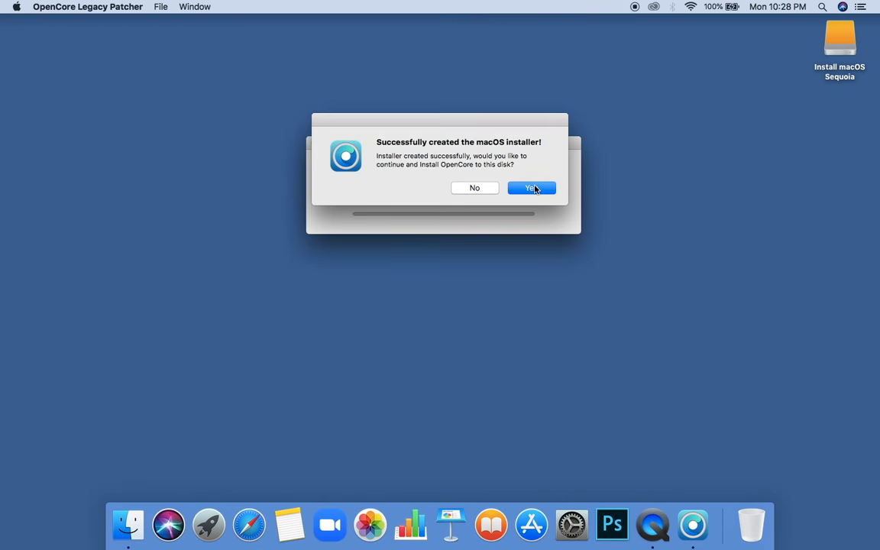
pyautogui.click(533, 188)
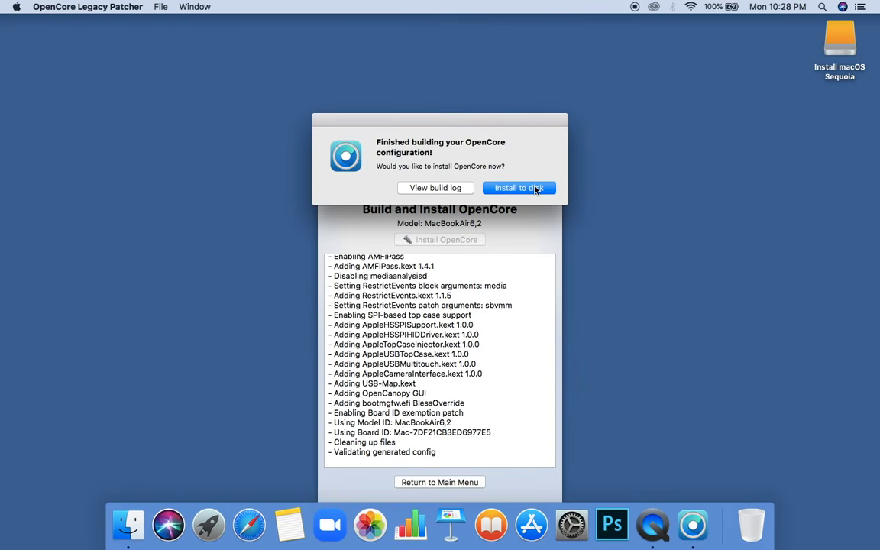
pyautogui.click(535, 189)
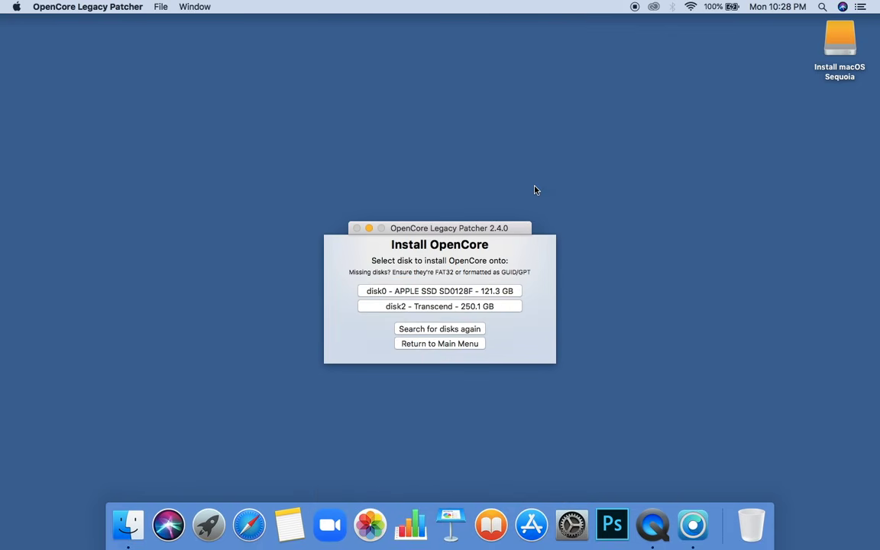
# Install OpenCore onto the Transcend disk2s1 EFI partition and reboot the Mac.
pyautogui.click(455, 306)
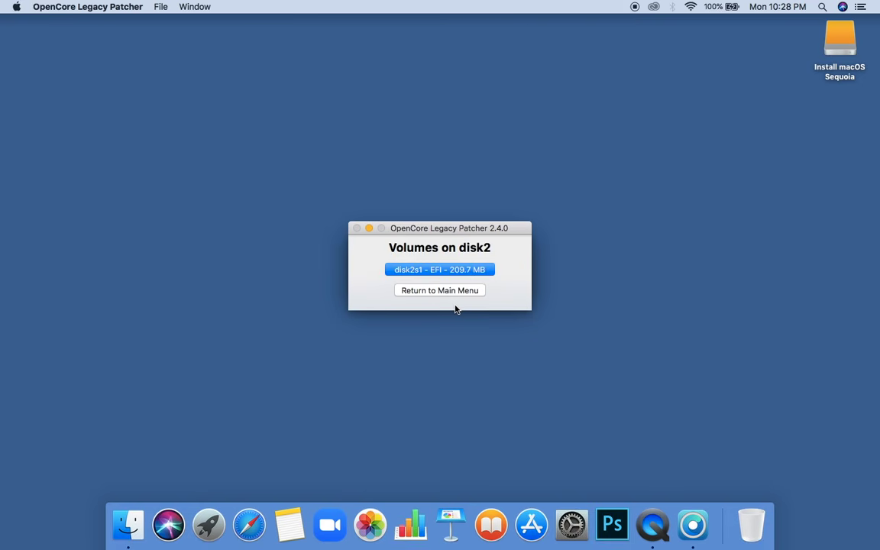
pyautogui.click(443, 270)
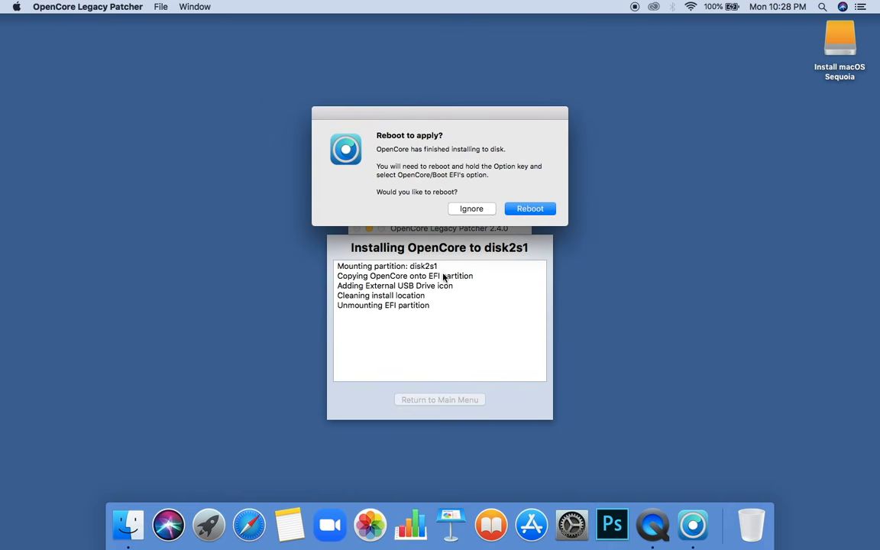
pyautogui.click(527, 208)
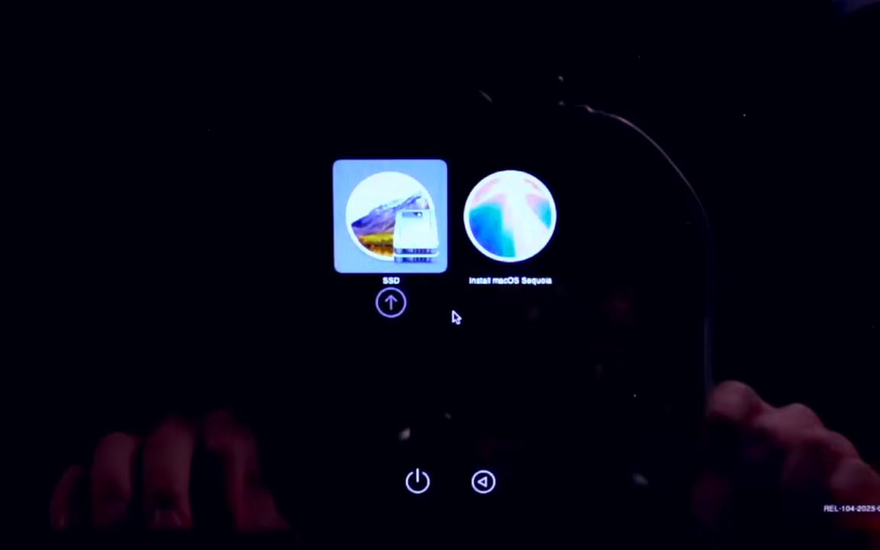
# Boot the Install macOS Sequoia entry and continue with English as the language.
pyautogui.press('Right')
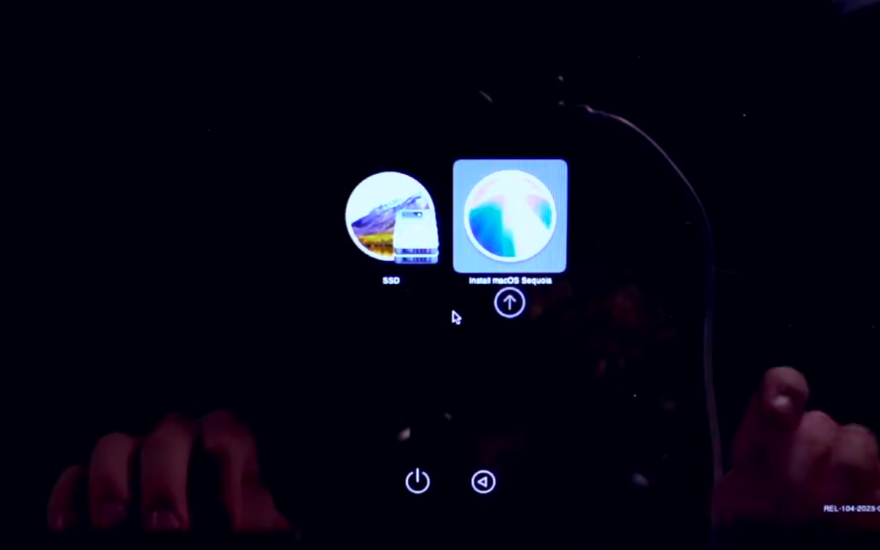
pyautogui.press('Return')
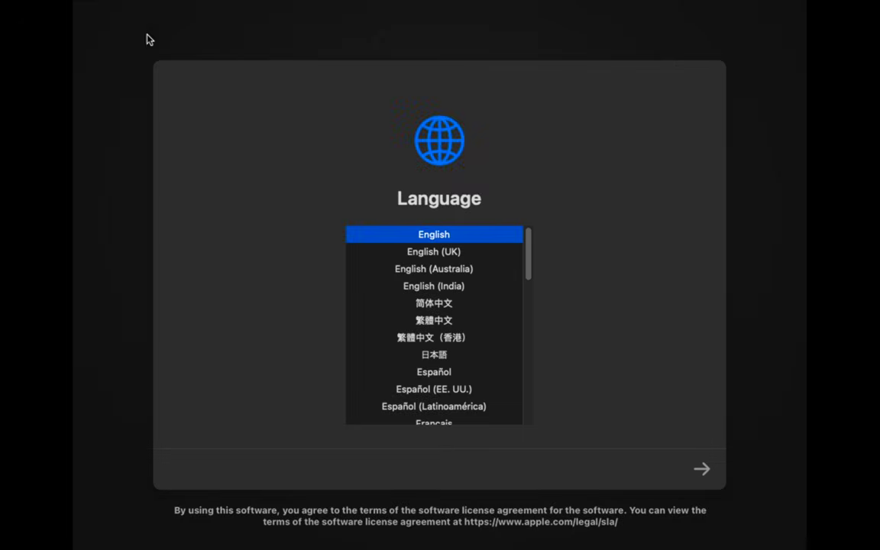
pyautogui.click(701, 467)
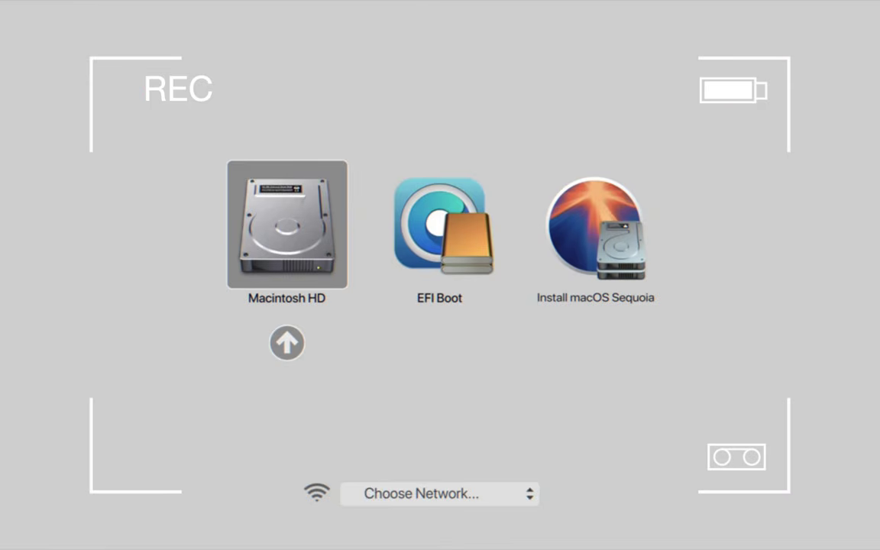
# Boot through EFI Boot into Install macOS Sequoia and select the installer option in Recovery.
pyautogui.press('Right')
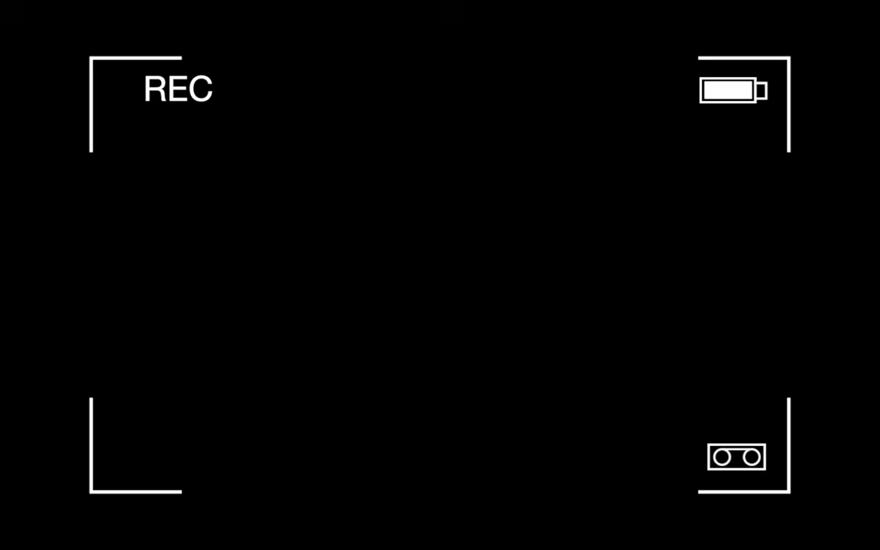
pyautogui.press('Right')
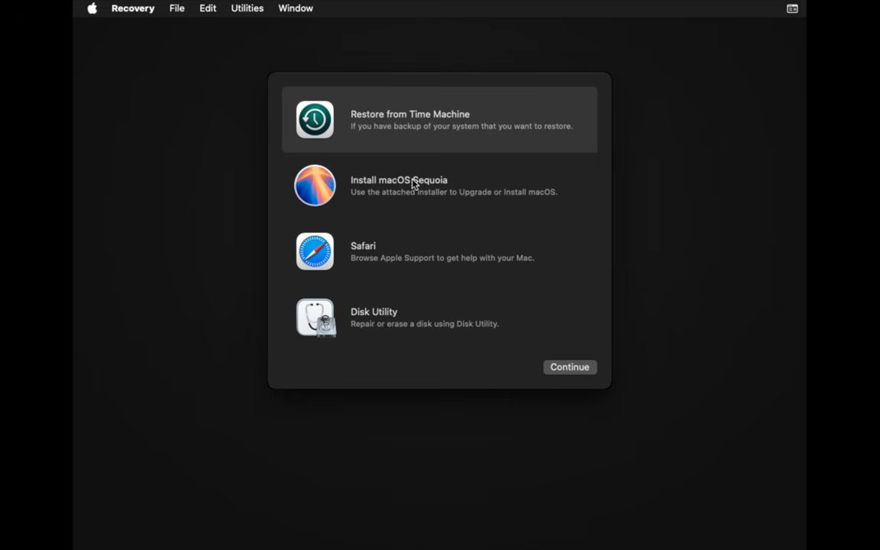
pyautogui.click(412, 183)
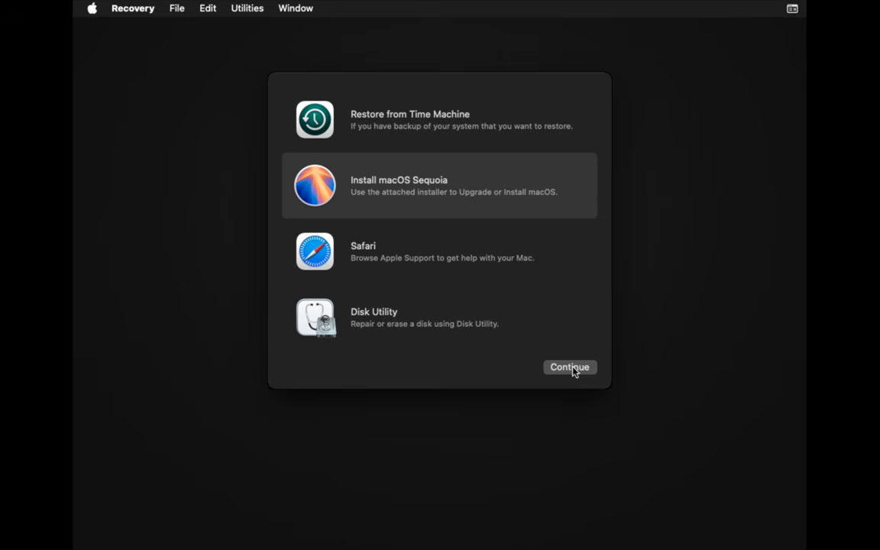
# Open Disk Utility, erase the internal Macintosh HD with APFS format, then close Disk Utility.
pyautogui.click(433, 325)
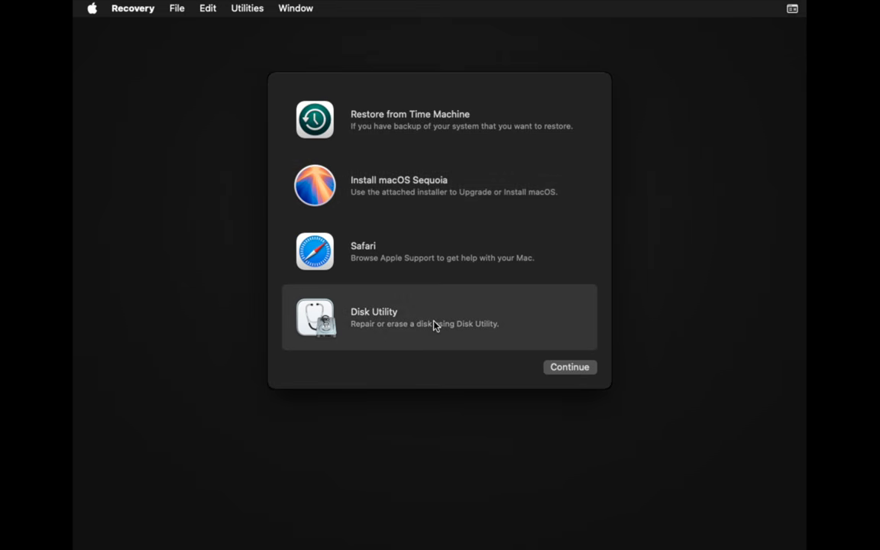
pyautogui.click(565, 367)
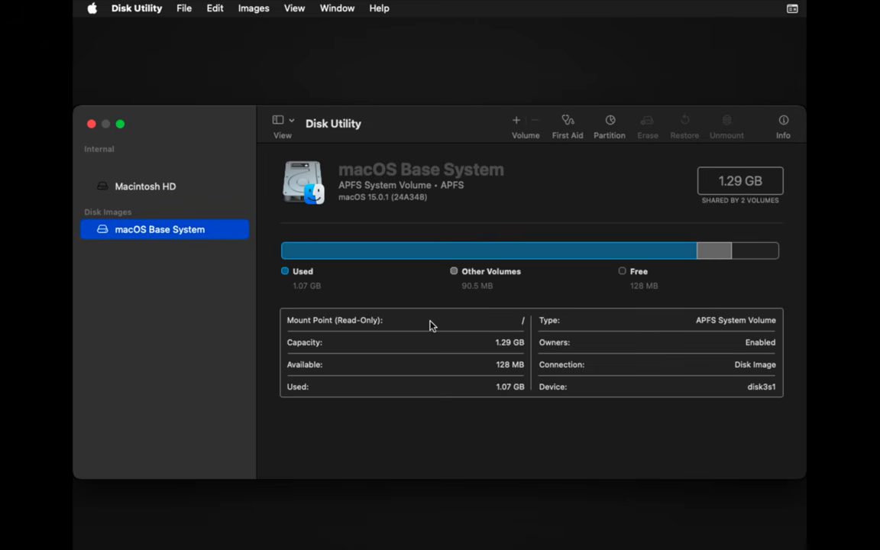
pyautogui.click(180, 190)
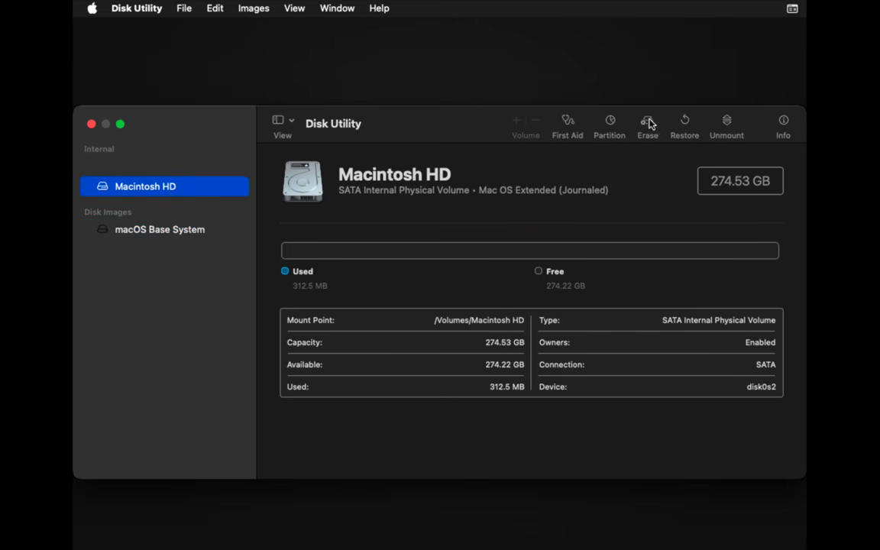
pyautogui.click(648, 127)
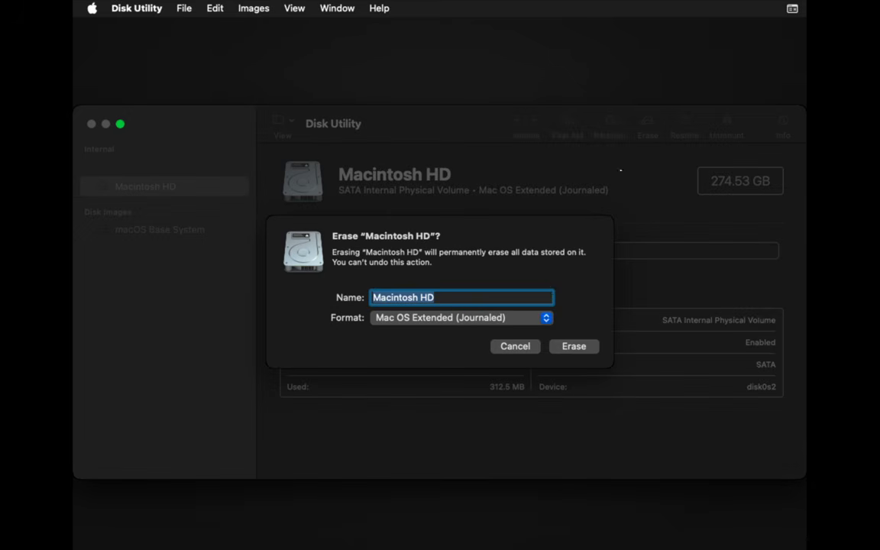
pyautogui.click(525, 316)
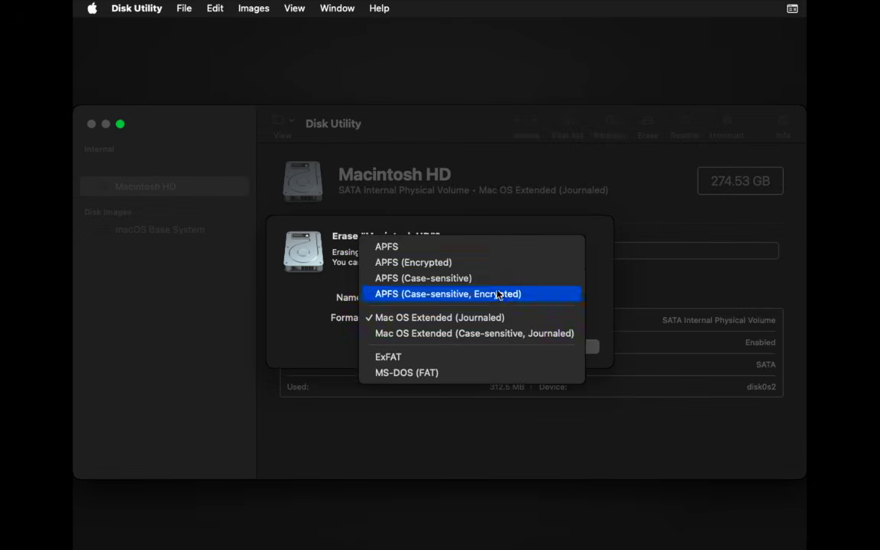
pyautogui.click(466, 252)
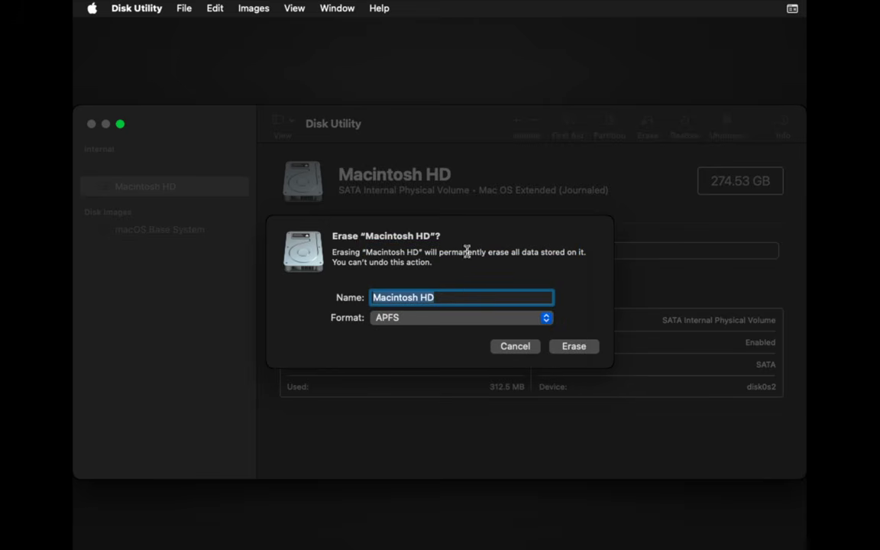
pyautogui.click(574, 346)
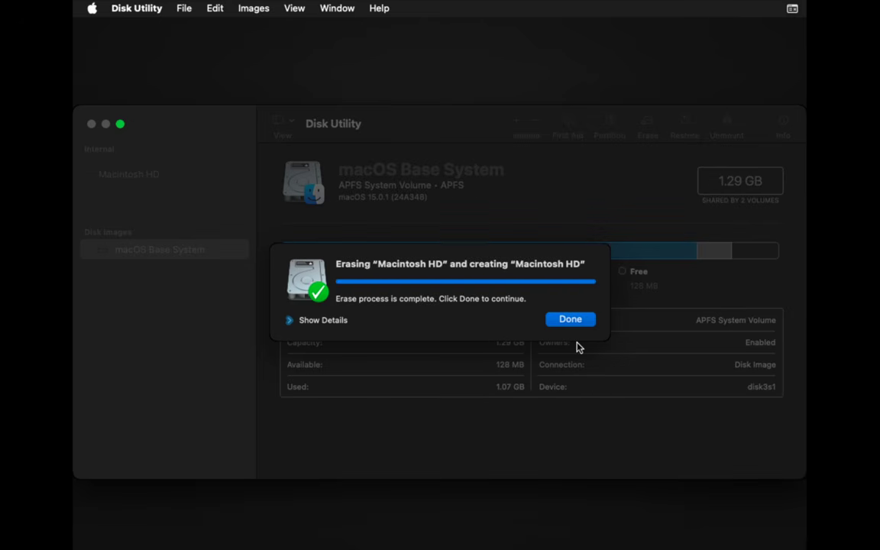
pyautogui.click(570, 319)
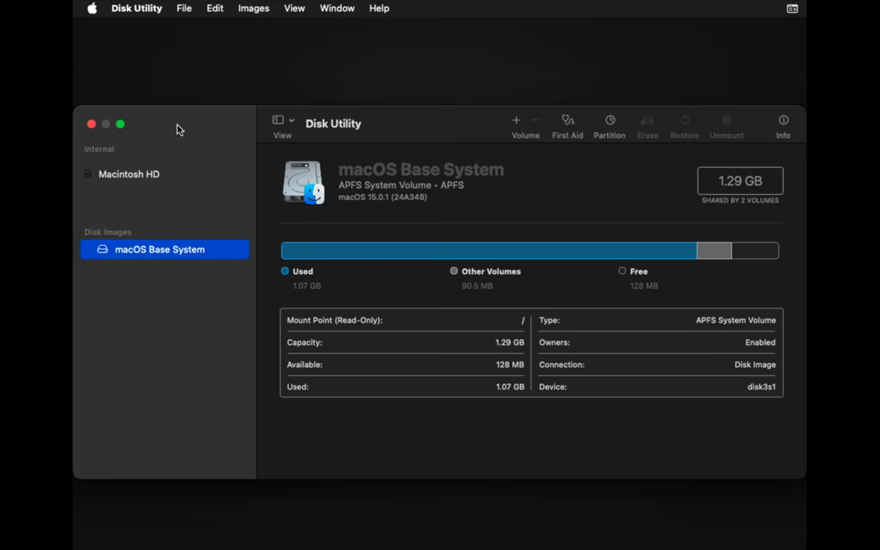
pyautogui.click(91, 124)
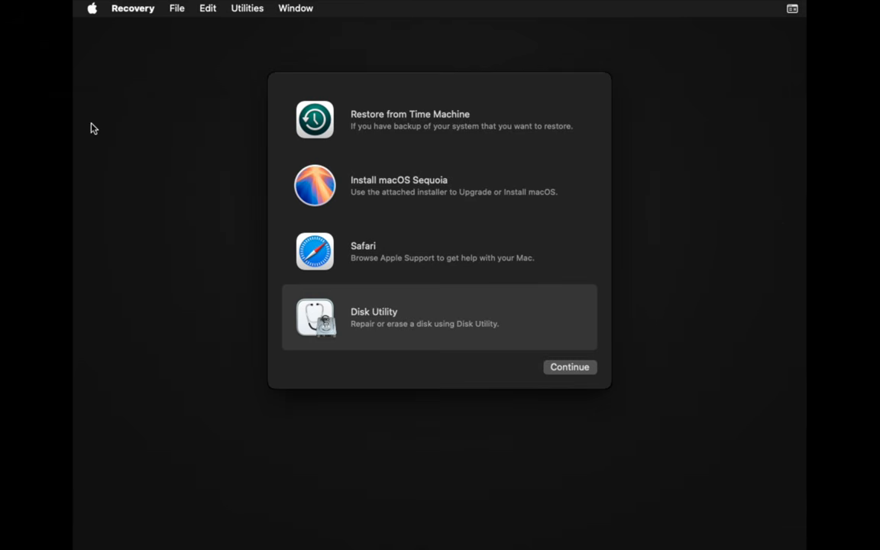
# Start Install macOS Sequoia, agree to the licence twice, and install onto Macintosh HD.
pyautogui.click(425, 191)
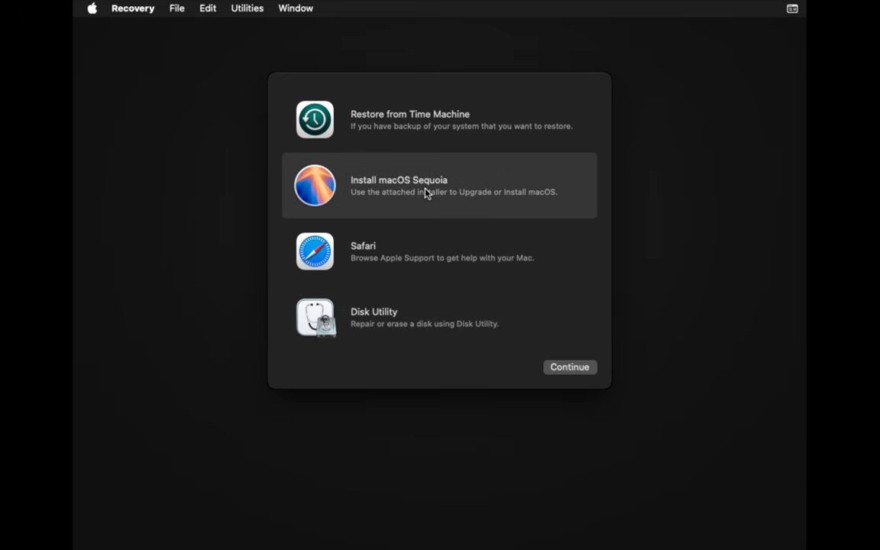
pyautogui.click(571, 367)
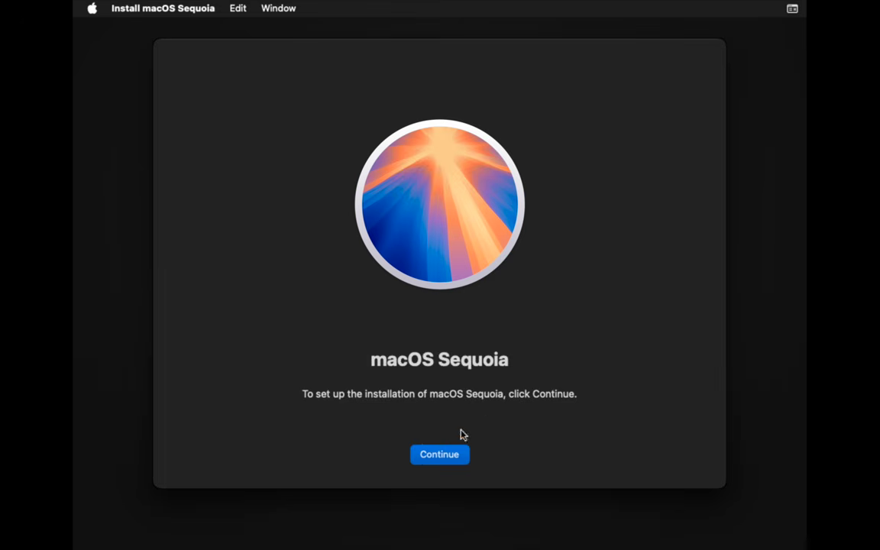
pyautogui.click(448, 454)
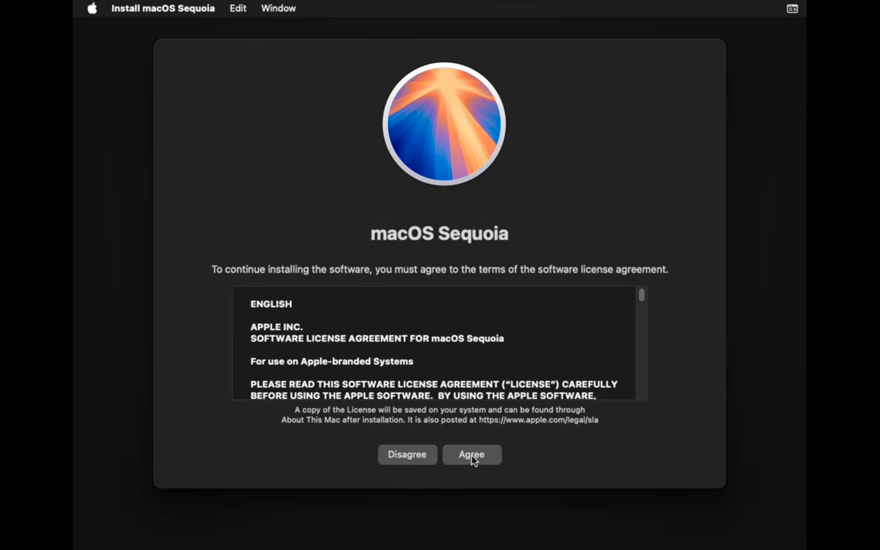
pyautogui.click(473, 456)
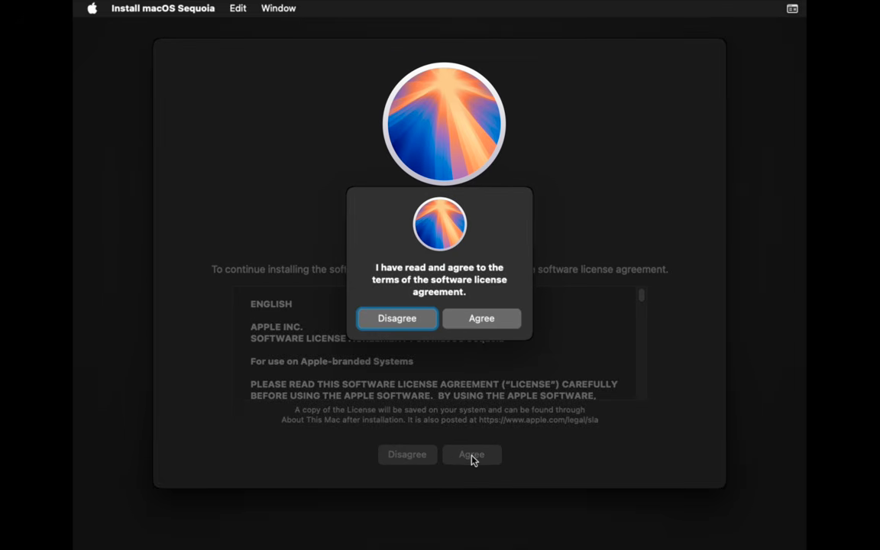
pyautogui.click(477, 320)
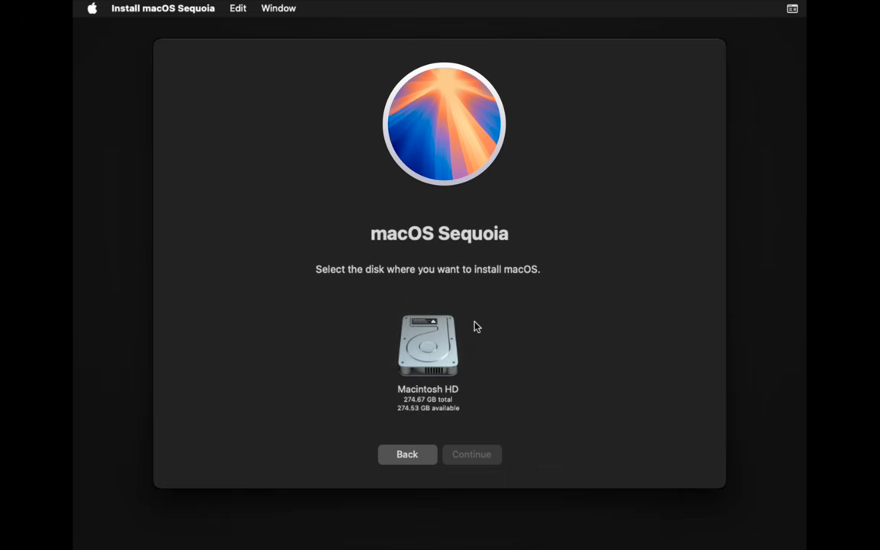
pyautogui.click(450, 350)
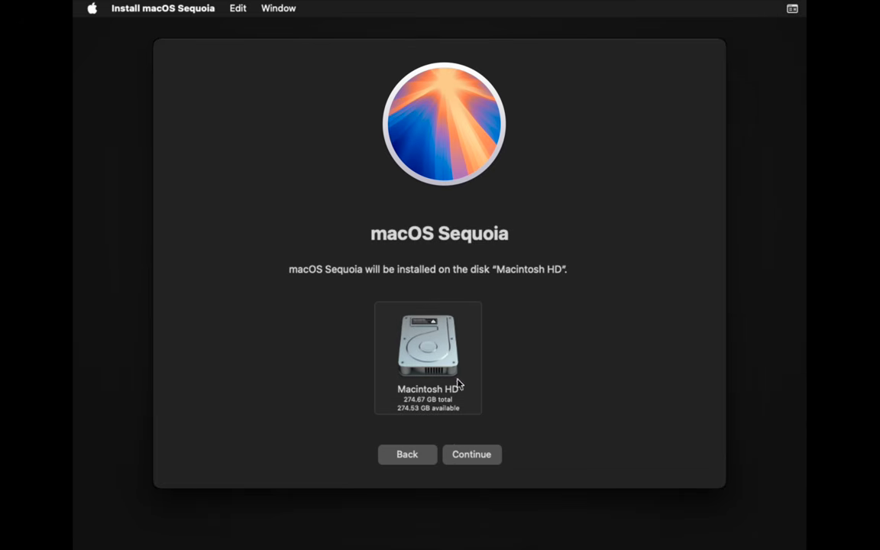
pyautogui.click(476, 454)
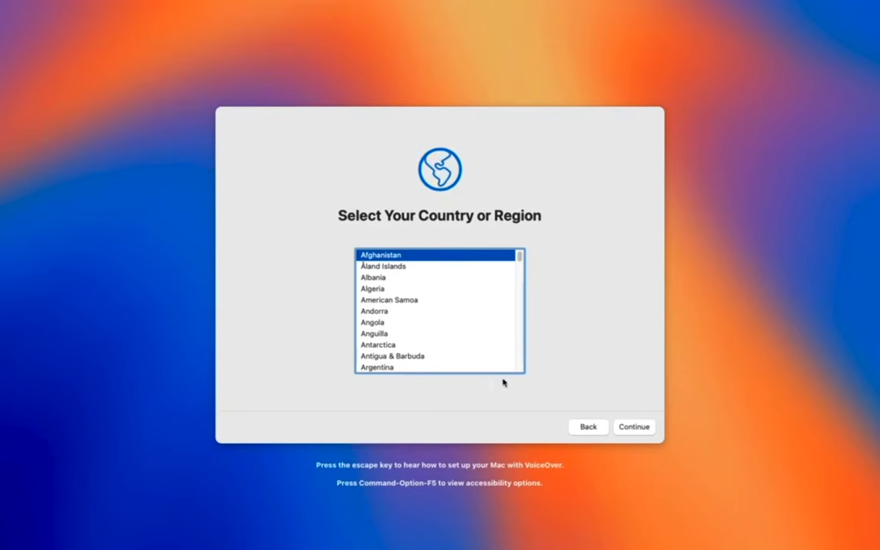
# Choose the country and continue through the setup pages, skipping Apple Account sign-in.
pyautogui.press('u')
pyautogui.scroll(-3, 441, 359)
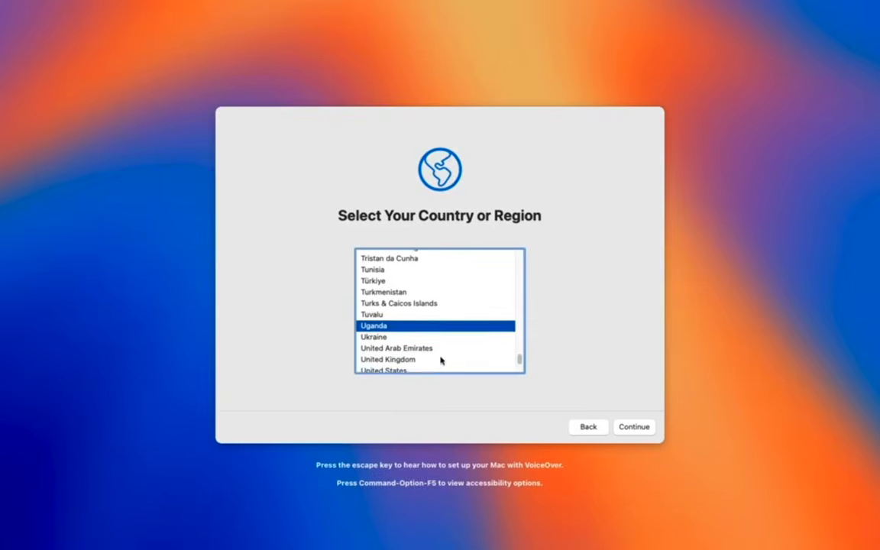
pyautogui.click(441, 361)
pyautogui.click(620, 427)
pyautogui.click(633, 430)
pyautogui.click(632, 432)
pyautogui.click(632, 432)
pyautogui.click(633, 431)
# Agree to the terms and conditions, then move past the time zone and Screen Time pages.
pyautogui.click(249, 427)
pyautogui.click(473, 331)
pyautogui.click(634, 427)
pyautogui.click(475, 317)
pyautogui.click(625, 428)
pyautogui.click(624, 428)
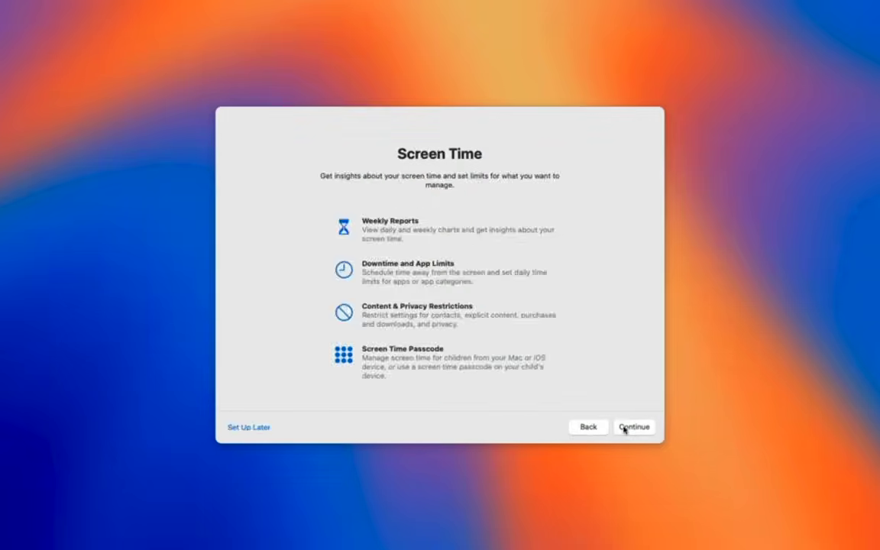
pyautogui.click(625, 429)
# Pick a Siri voice, decline improving Siri, then launch OpenCore-Patcher from Launchpad.
pyautogui.click(391, 308)
pyautogui.click(635, 430)
pyautogui.click(397, 254)
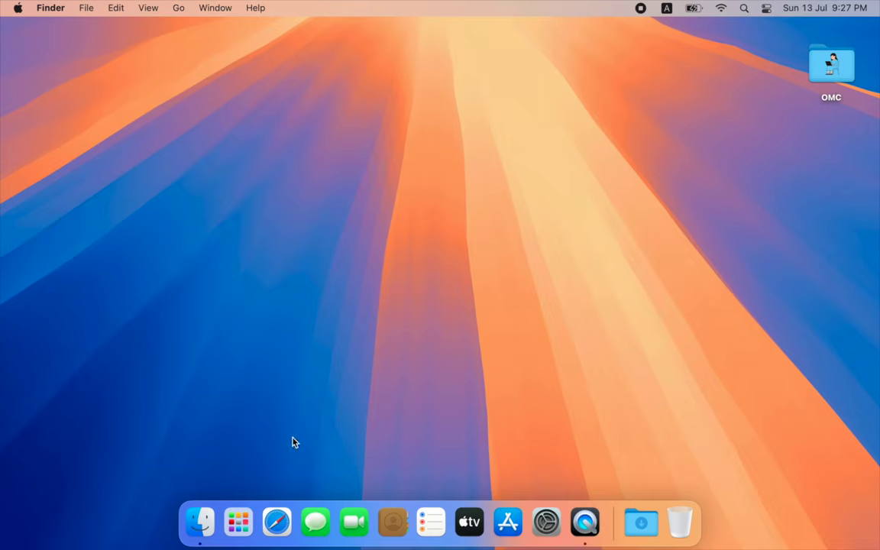
pyautogui.click(242, 523)
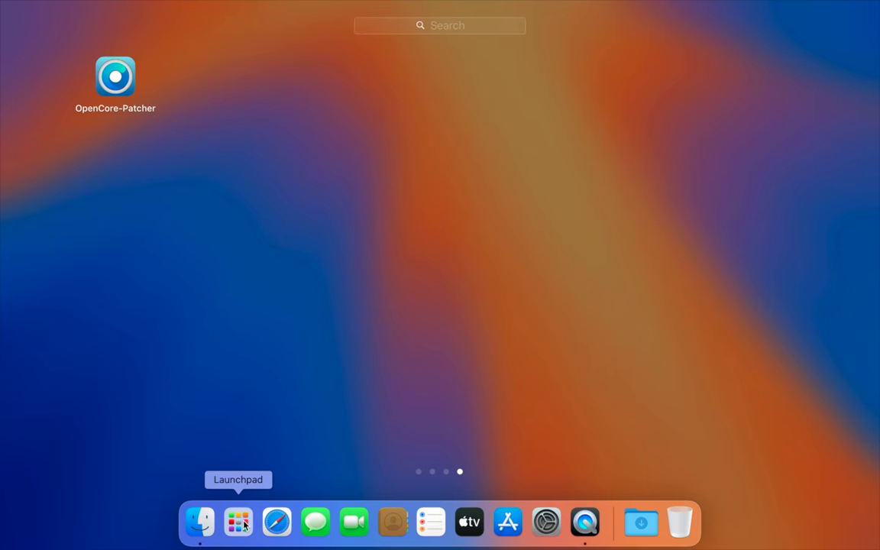
pyautogui.click(120, 94)
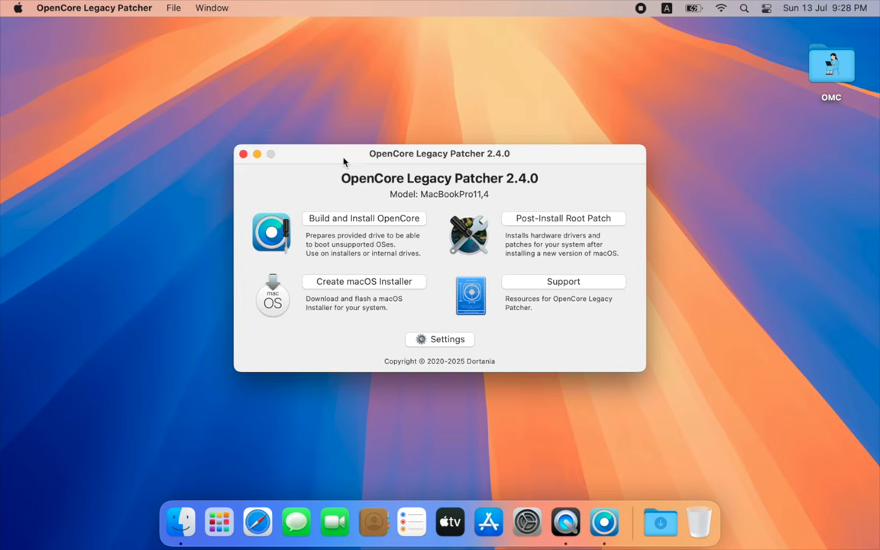
# Build OpenCore, install it to disk0's disk0s1 EFI partition, and reboot.
pyautogui.moveTo(343, 161); pyautogui.dragTo(343, 111)
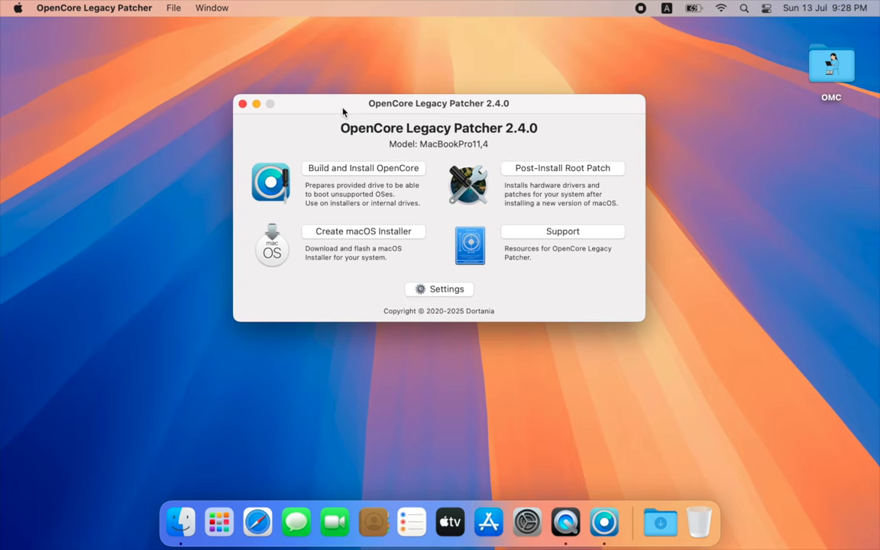
pyautogui.click(353, 168)
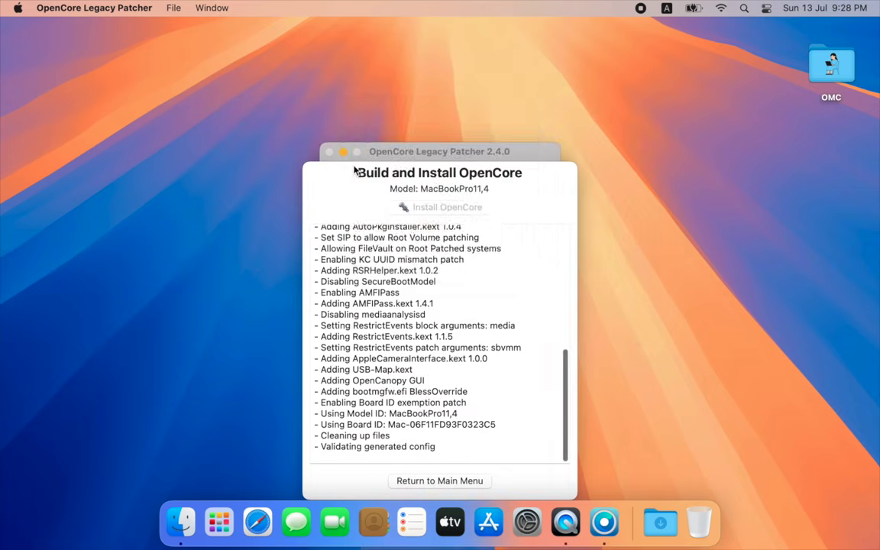
pyautogui.click(476, 230)
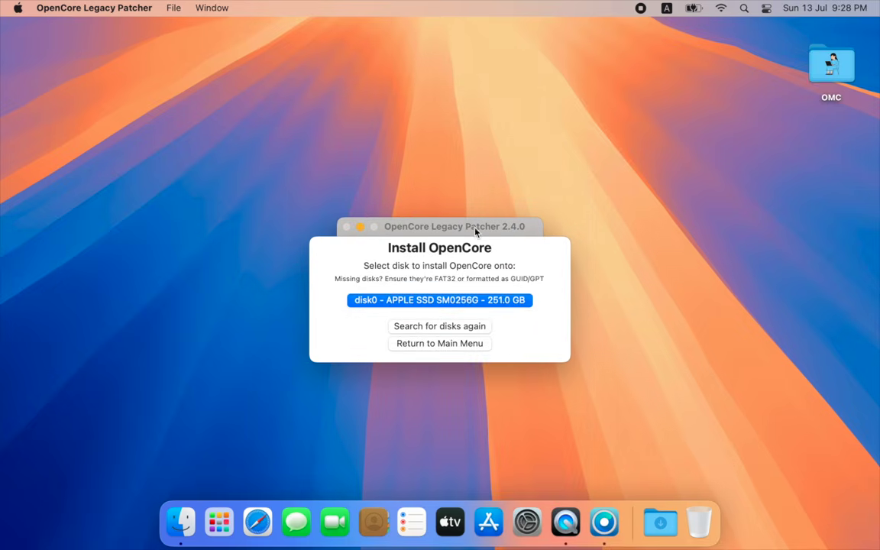
pyautogui.click(436, 300)
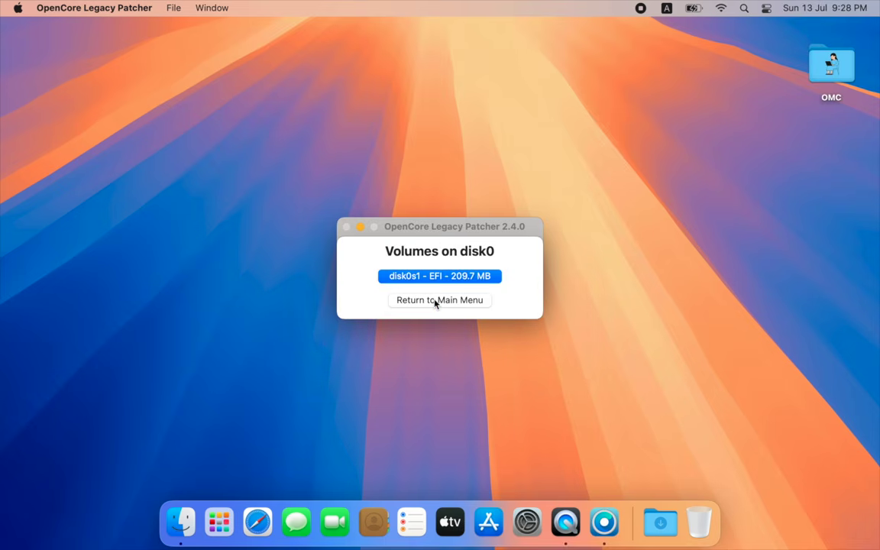
pyautogui.click(434, 277)
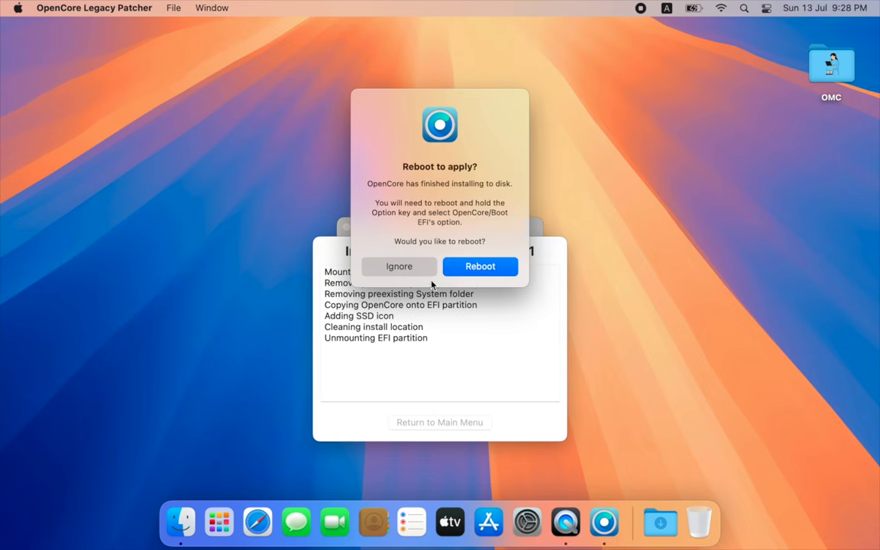
pyautogui.click(480, 268)
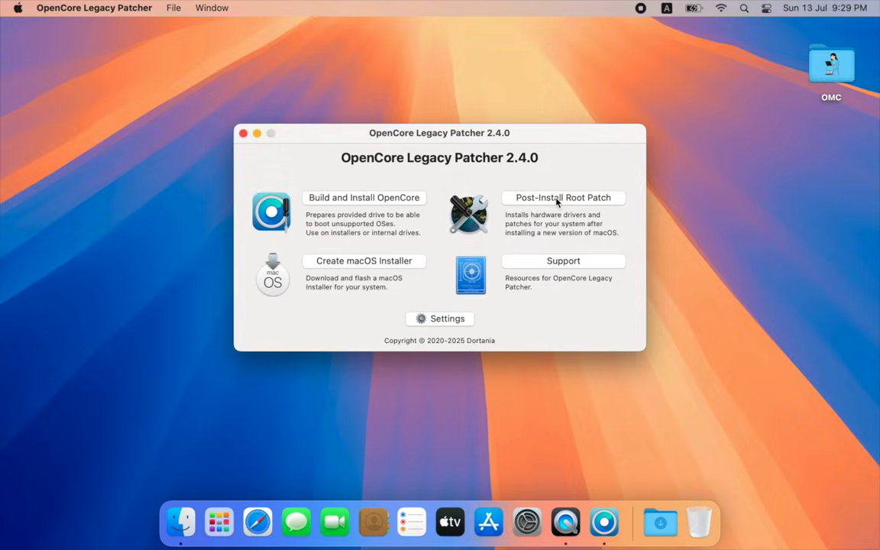
# Confirm no root patches are needed and that About This Mac shows macOS Sequoia 15.0.1.
pyautogui.click(558, 198)
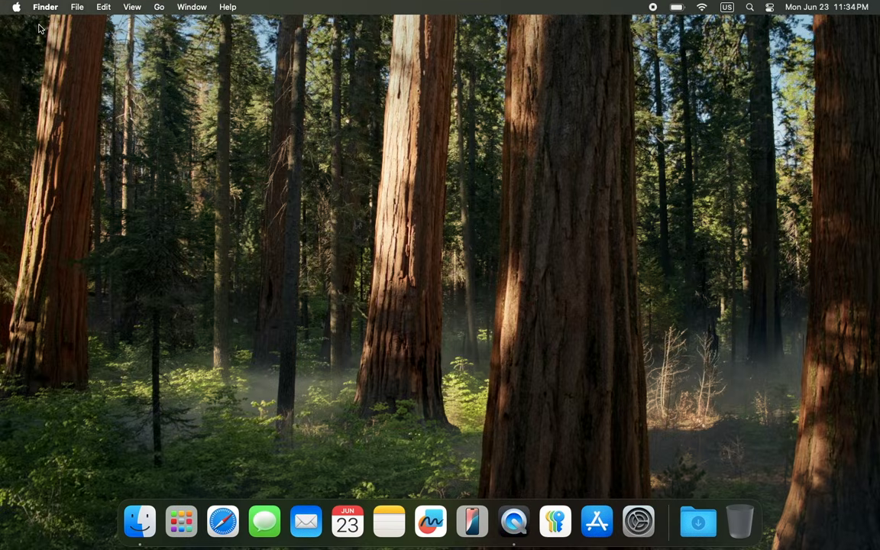
pyautogui.click(17, 6)
pyautogui.click(24, 26)
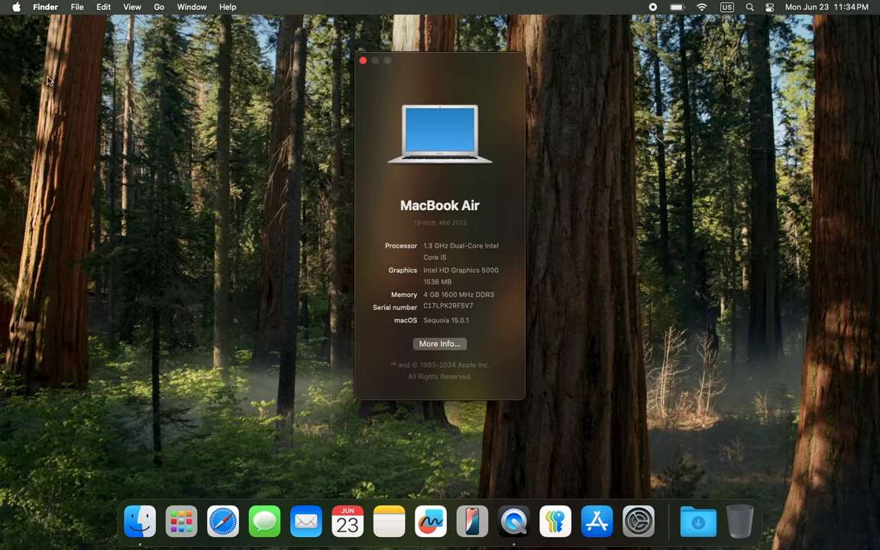
# Open Launchpad and close the Other folder to return to all apps.
pyautogui.click(181, 520)
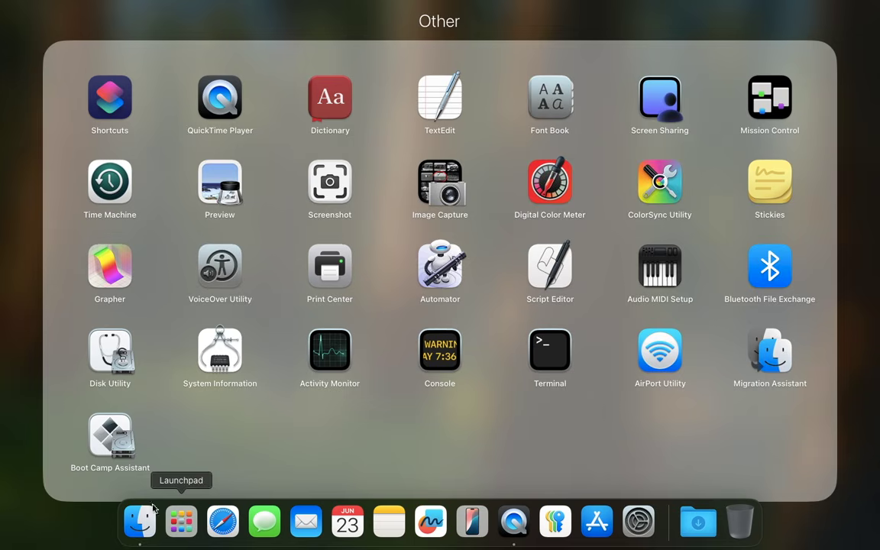
pyautogui.click(63, 520)
pyautogui.hscroll(5, 234, 453)
pyautogui.hscroll(-5, 234, 454)
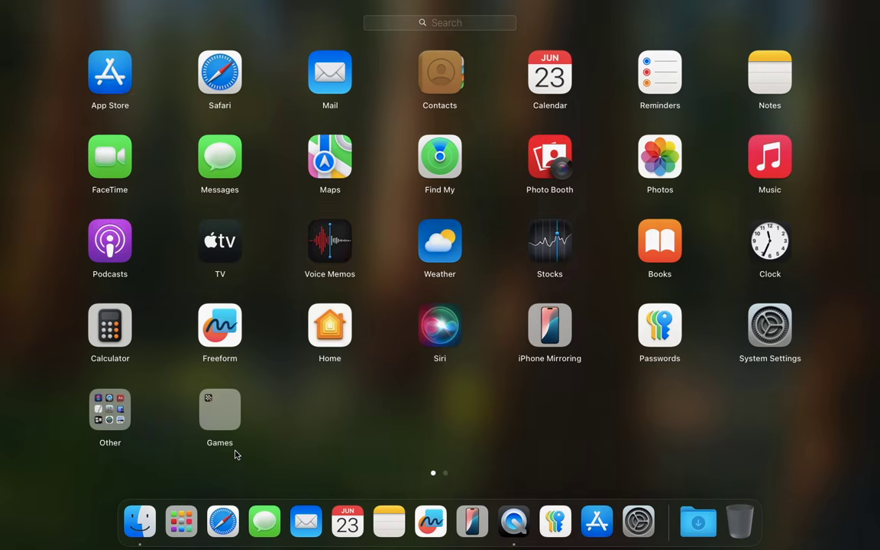